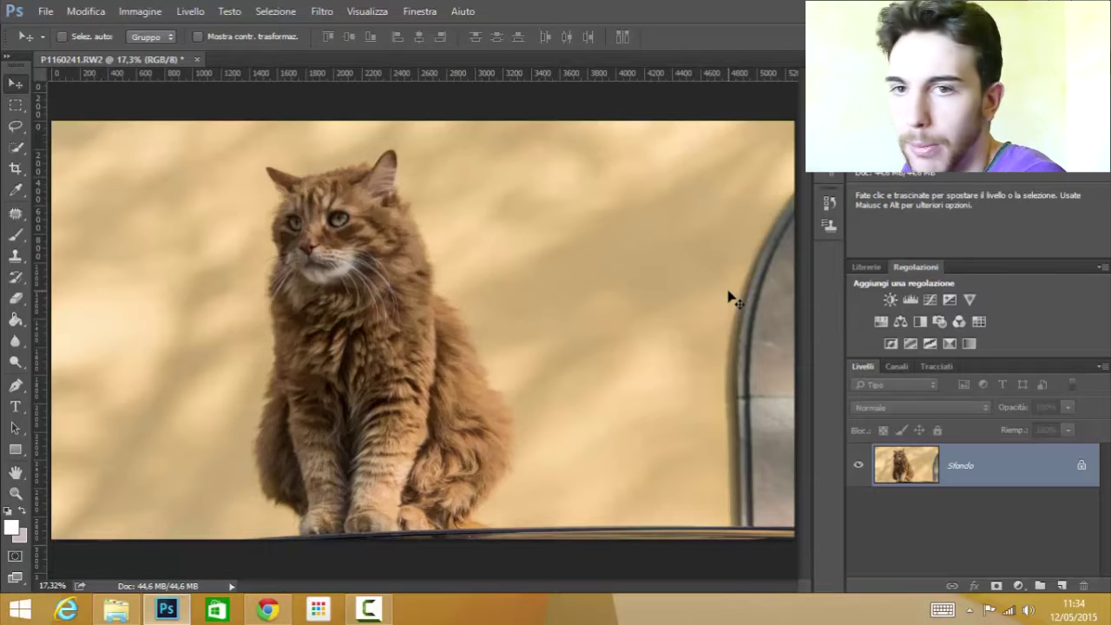
# Zoom to 33.3% and pan the view onto the curve of the arched window at the right edge.
pyautogui.scroll(2, 730, 298)
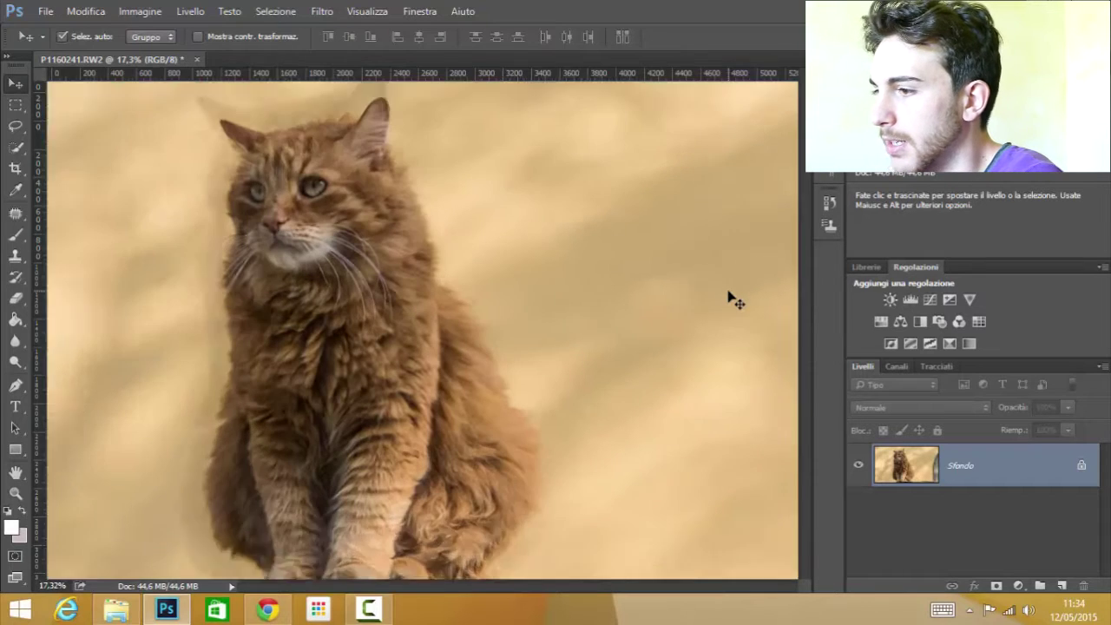
pyautogui.moveTo(681, 296); pyautogui.dragTo(608, 265)
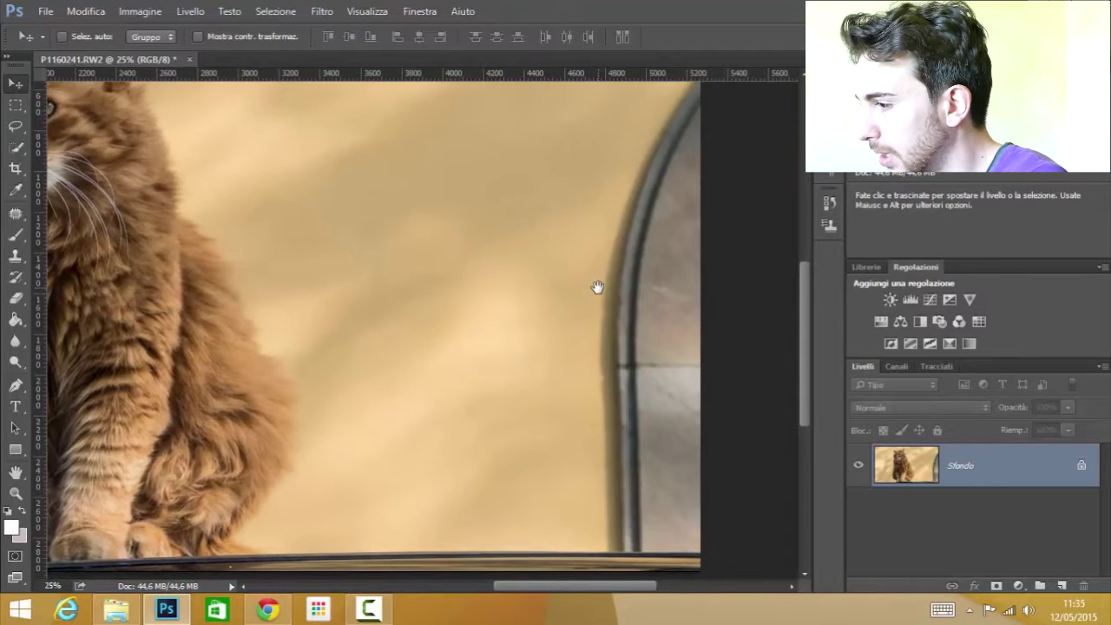
pyautogui.scroll(1, 598, 288)
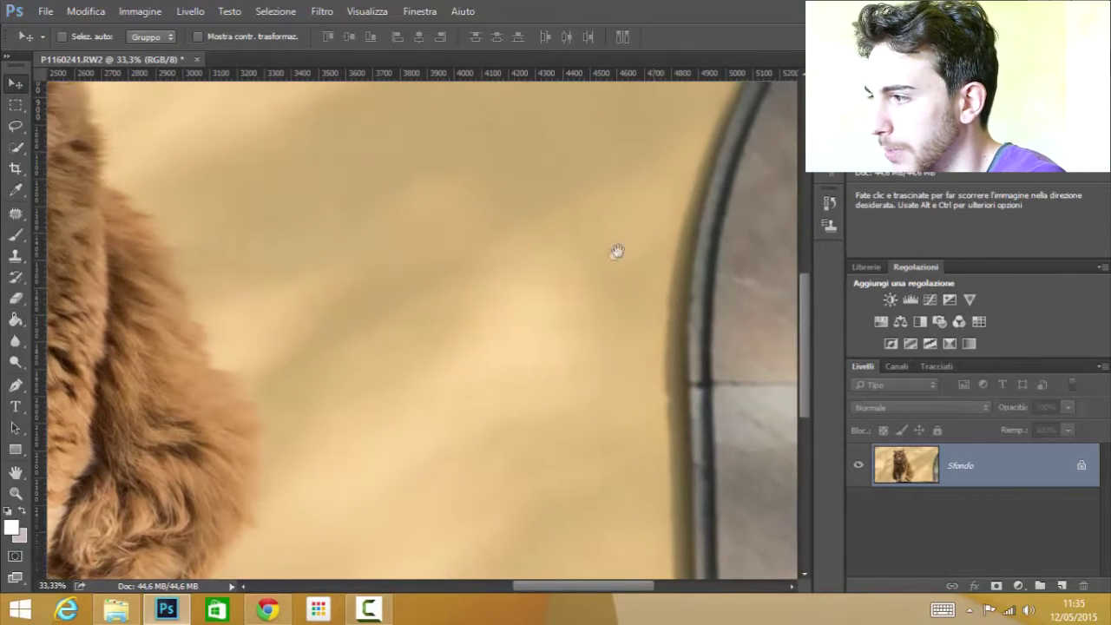
pyautogui.moveTo(620, 248); pyautogui.dragTo(565, 289)
pyautogui.press('space')
pyautogui.moveTo(550, 363)
pyautogui.mouseDown()
pyautogui.moveTo(529, 425)
pyautogui.moveTo(543, 416)
pyautogui.mouseUp()
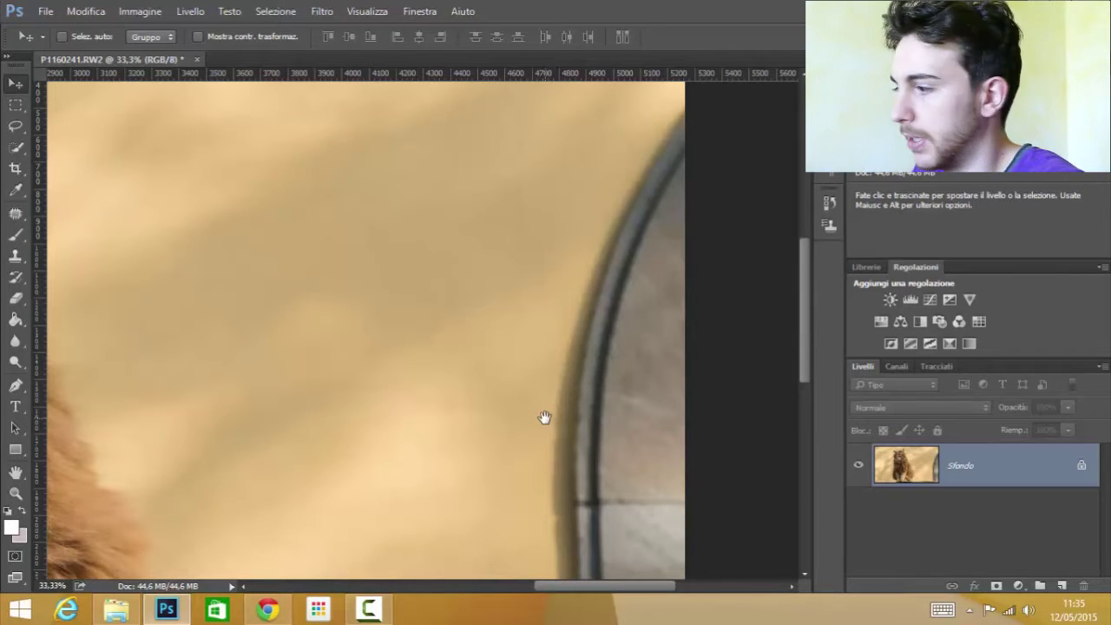
pyautogui.click(14, 214)
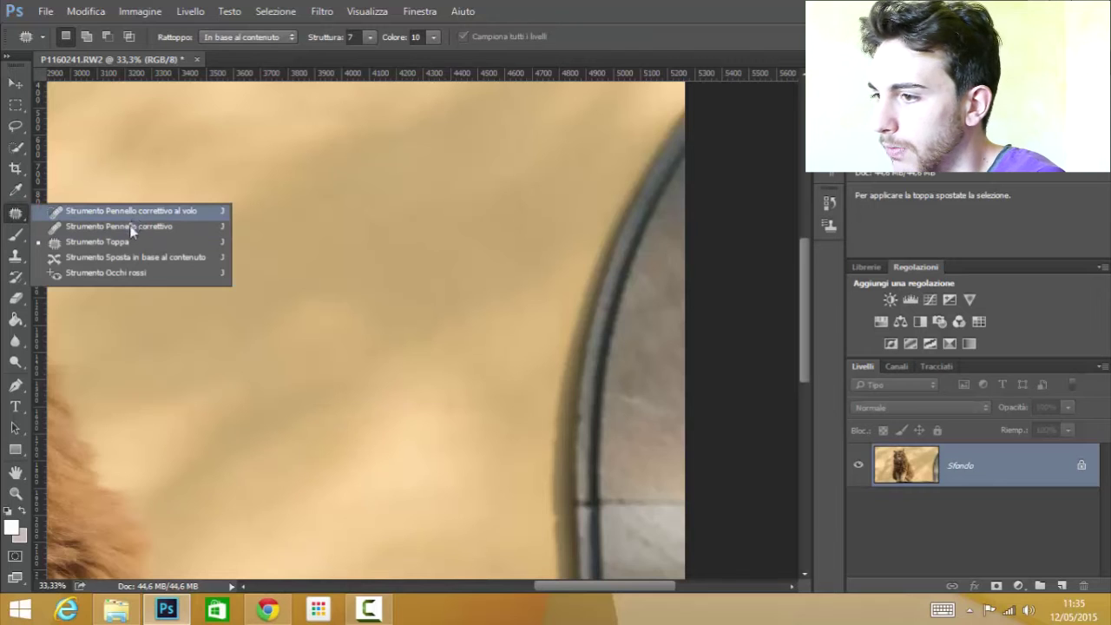
# Select the Content-Aware Patch tool and add an empty Livello 1 layer above Sfondo.
pyautogui.click(113, 242)
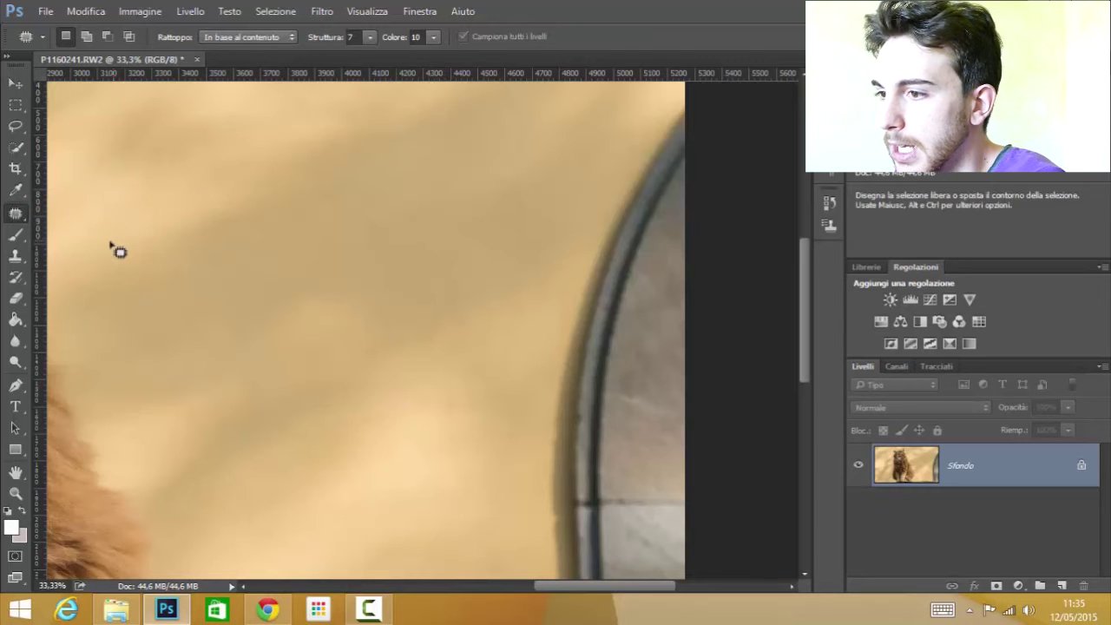
pyautogui.click(15, 255)
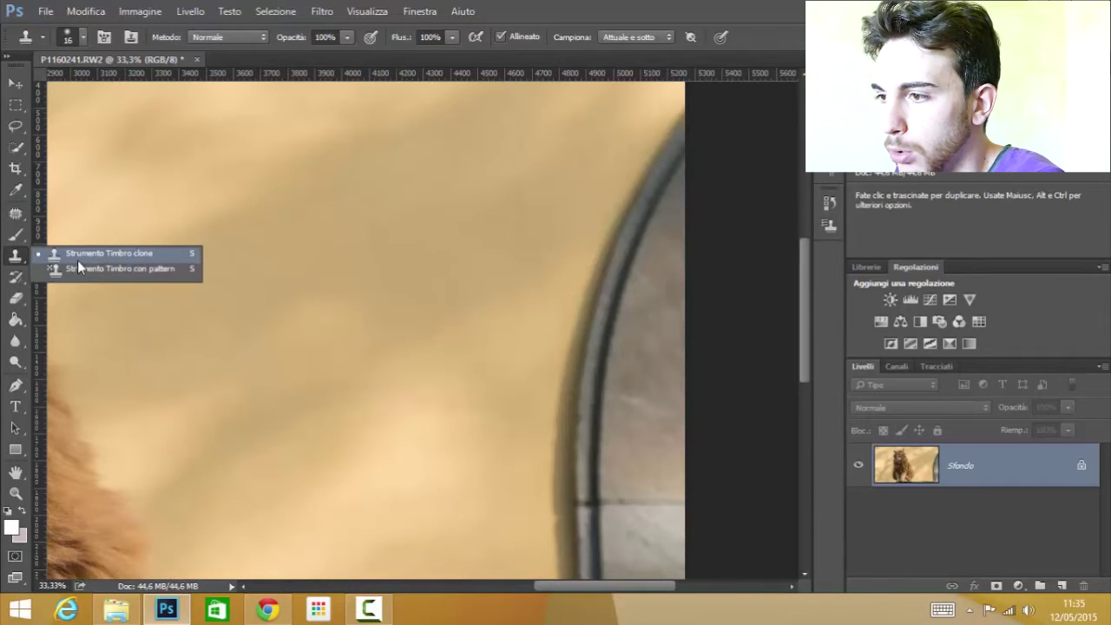
pyautogui.click(98, 256)
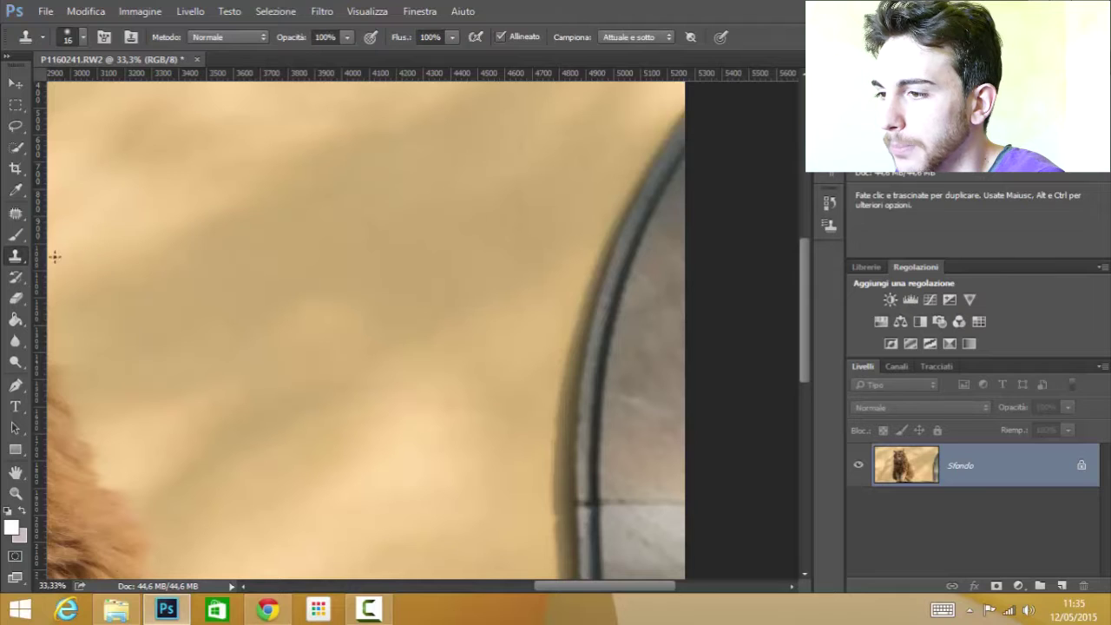
pyautogui.click(15, 214)
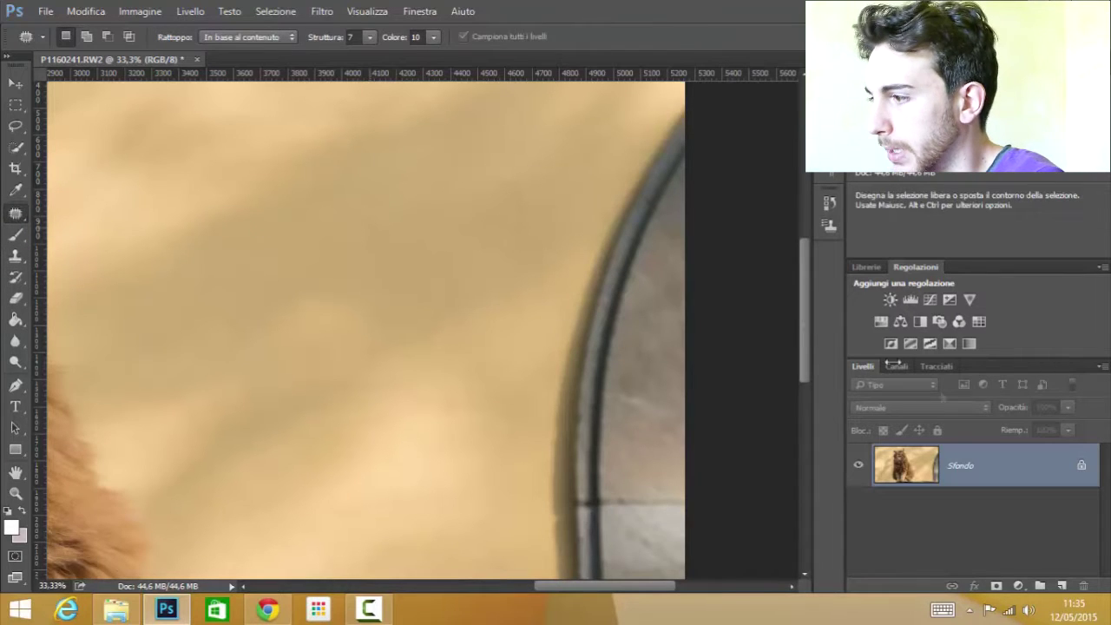
pyautogui.click(1049, 587)
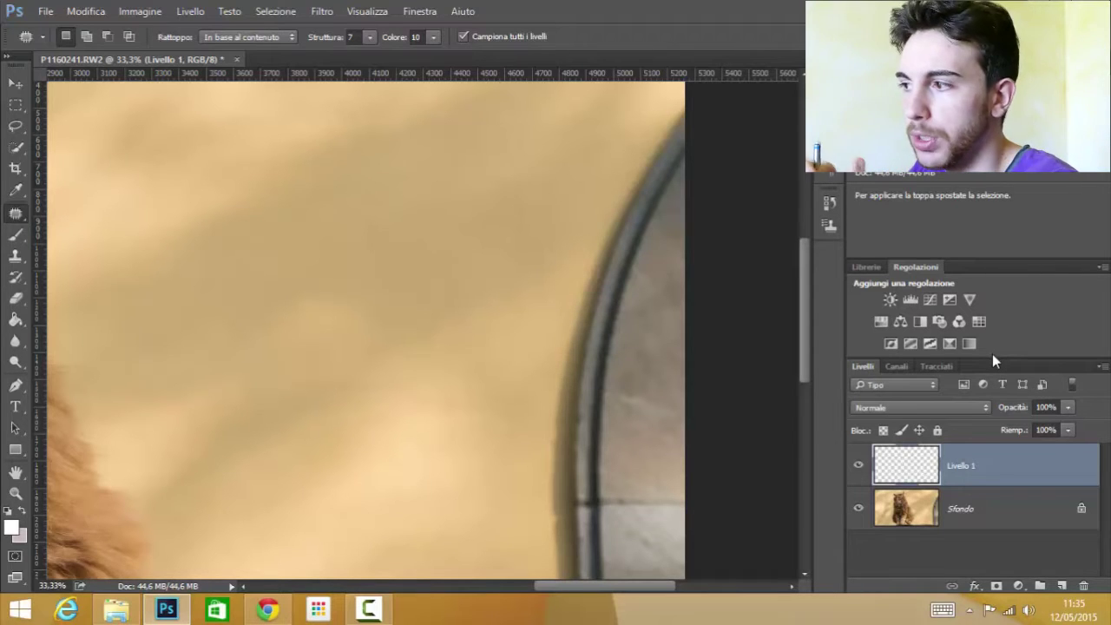
pyautogui.click(462, 37)
pyautogui.moveTo(451, 250); pyautogui.dragTo(455, 245)
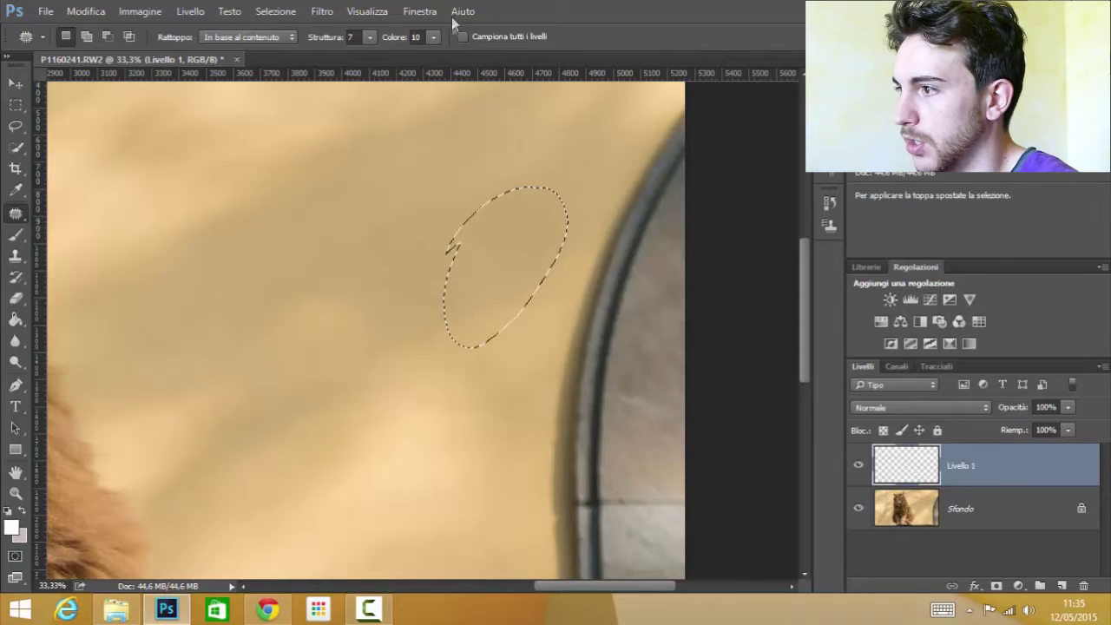
pyautogui.moveTo(521, 268); pyautogui.dragTo(306, 278)
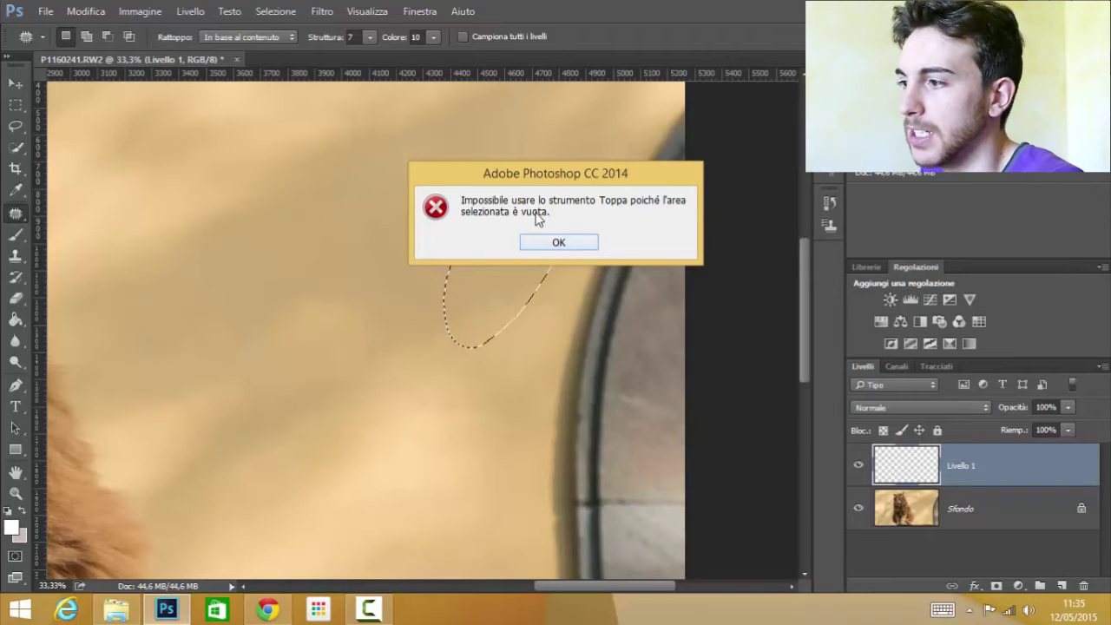
pyautogui.click(559, 242)
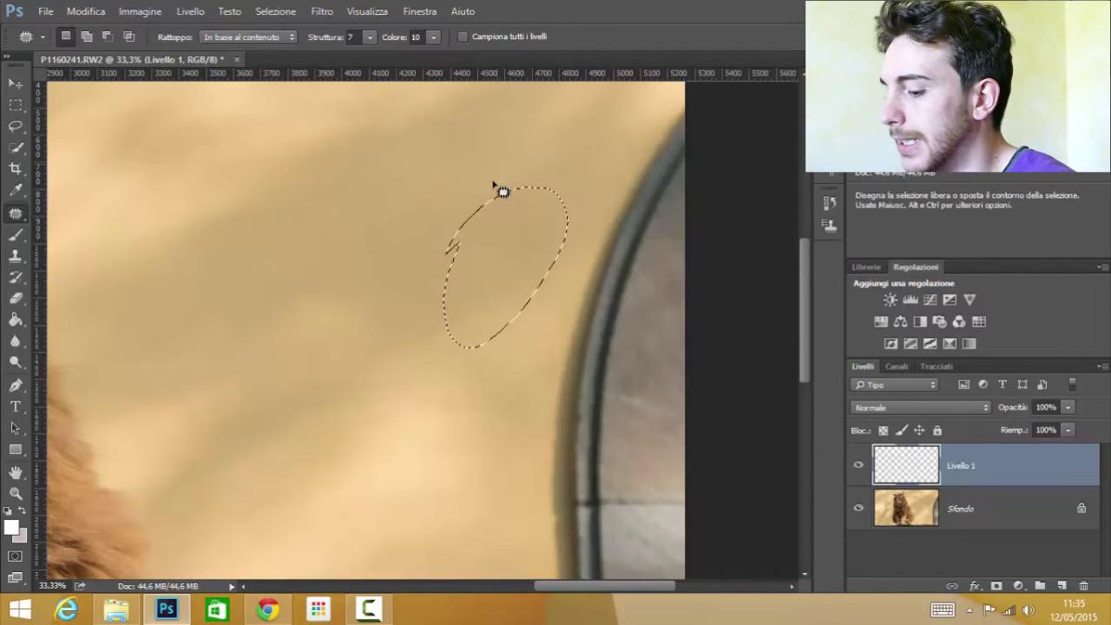
pyautogui.click(491, 187)
pyautogui.click(462, 37)
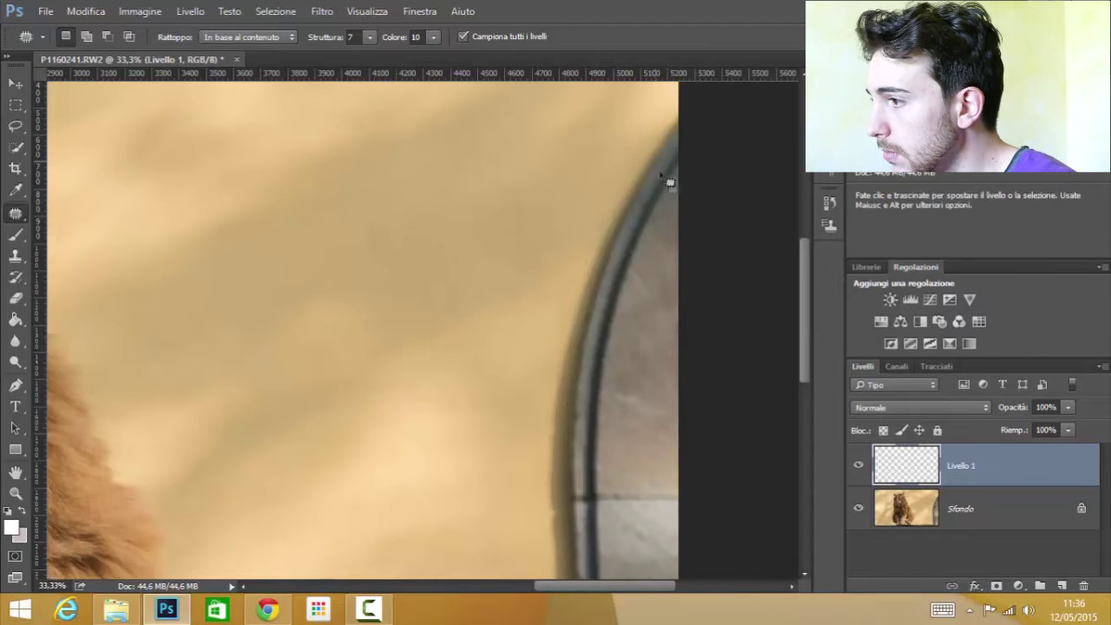
# Zoom in and scroll to the upper part of the arch at the photo's right edge.
pyautogui.scroll(-3, 663, 168)
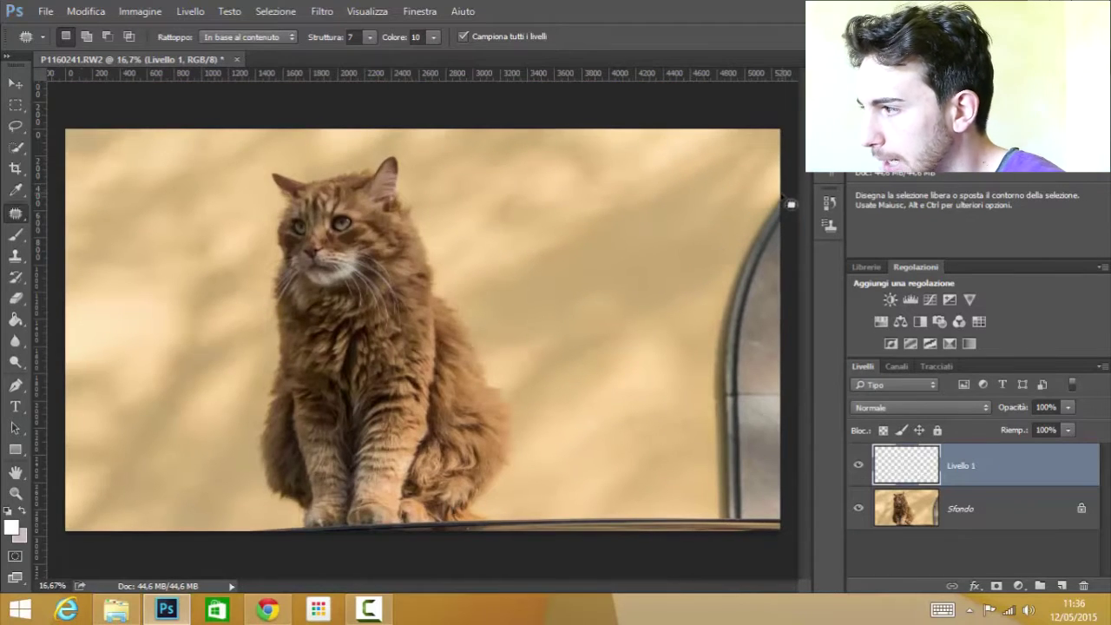
pyautogui.hotkey('ctrl', '+')
pyautogui.hscroll(5, 546, 355)
pyautogui.hscroll(2, 498, 446)
pyautogui.scroll(2, 498, 445)
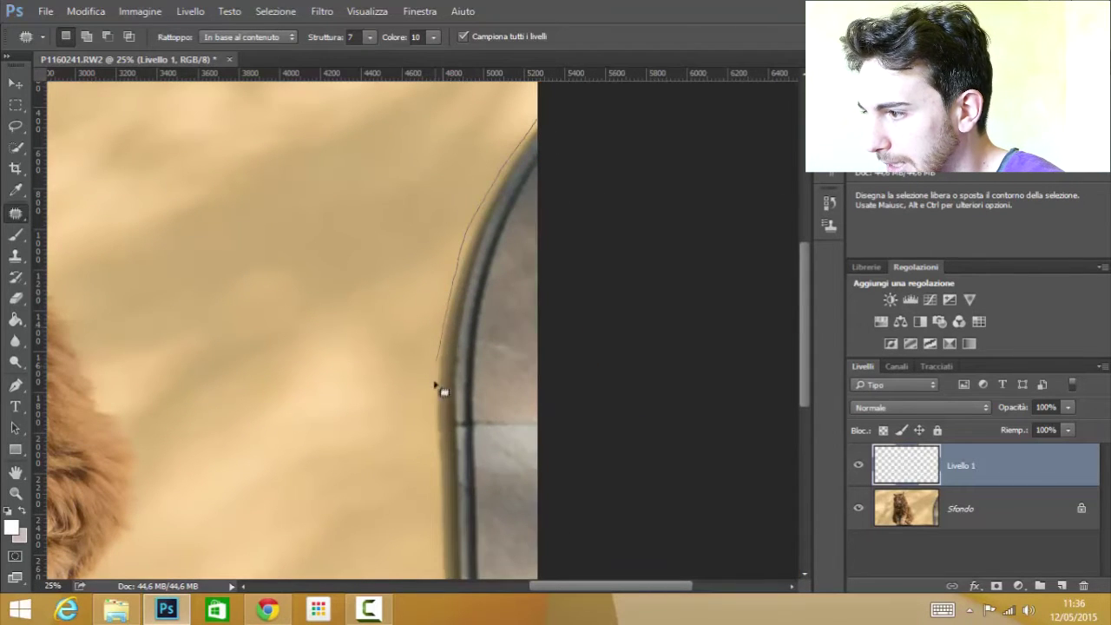
pyautogui.scroll(-1, 434, 465)
pyautogui.scroll(-1, 443, 426)
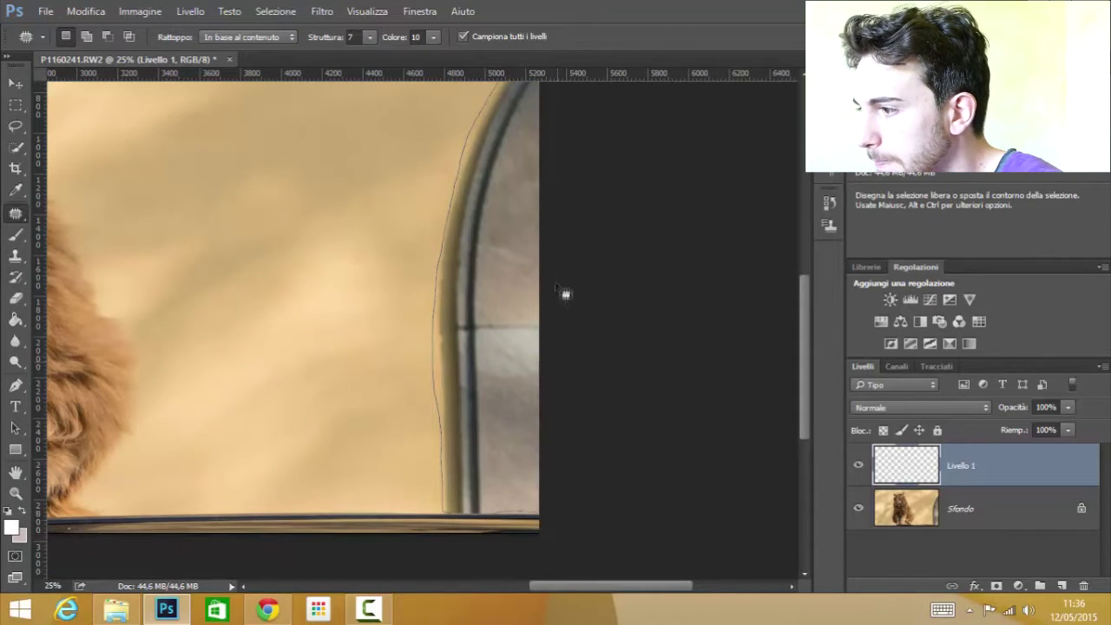
pyautogui.moveTo(550, 159)
pyautogui.mouseDown()
pyautogui.moveTo(550, 268)
pyautogui.moveTo(564, 273)
pyautogui.mouseUp()
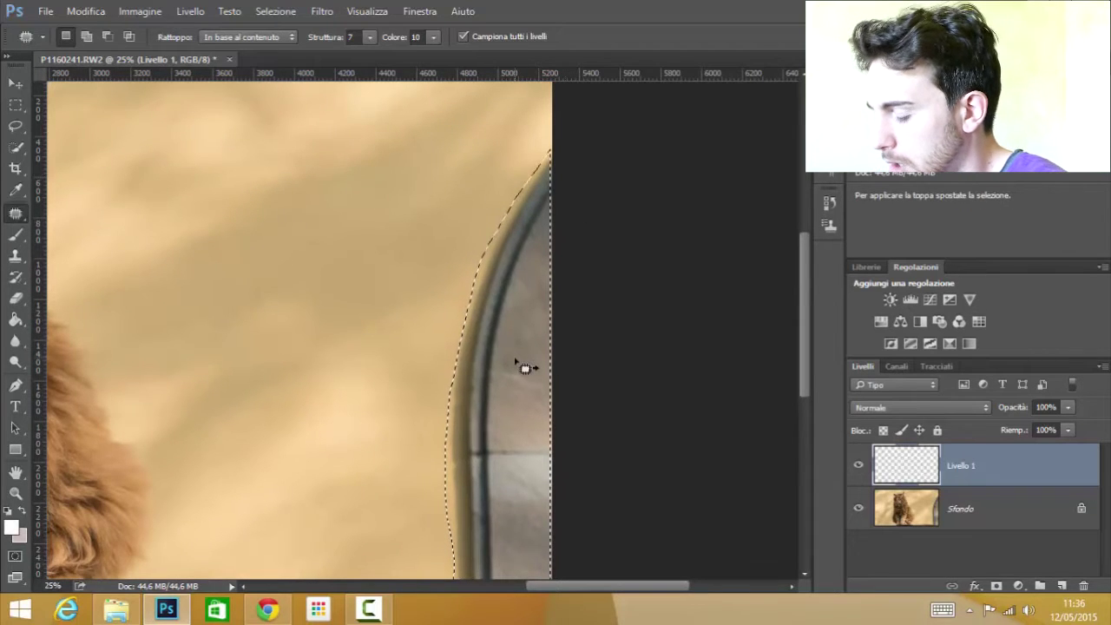
# Fit the whole photo on screen and drag the arch patch left onto plain wall.
pyautogui.hotkey('ctrl', '0')
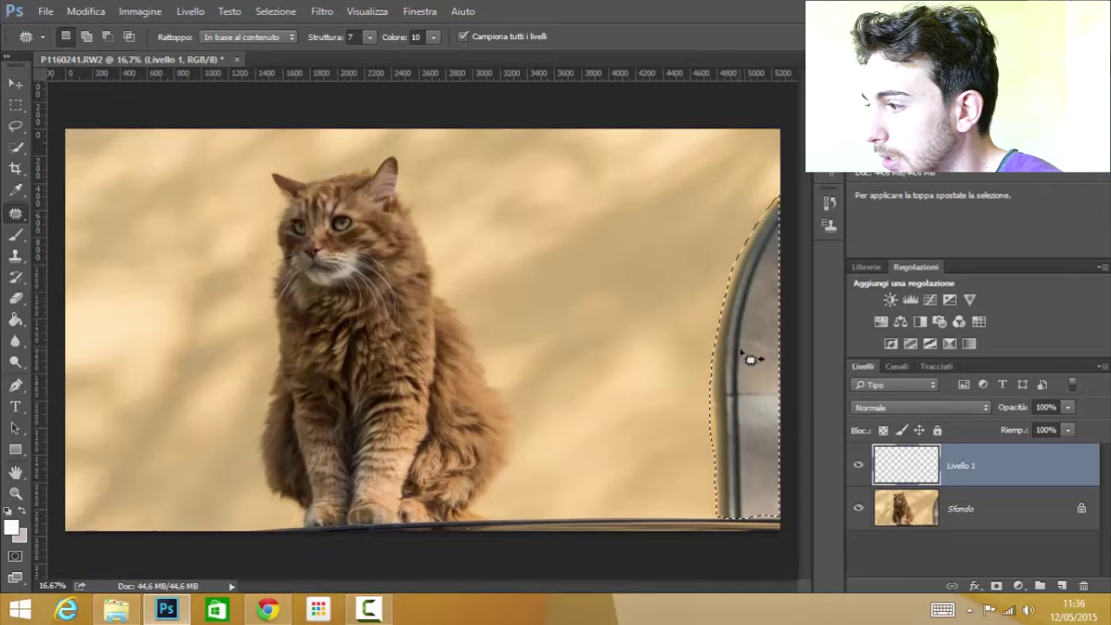
pyautogui.moveTo(741, 353)
pyautogui.mouseDown()
pyautogui.moveTo(656, 360)
pyautogui.moveTo(646, 346)
pyautogui.mouseUp()
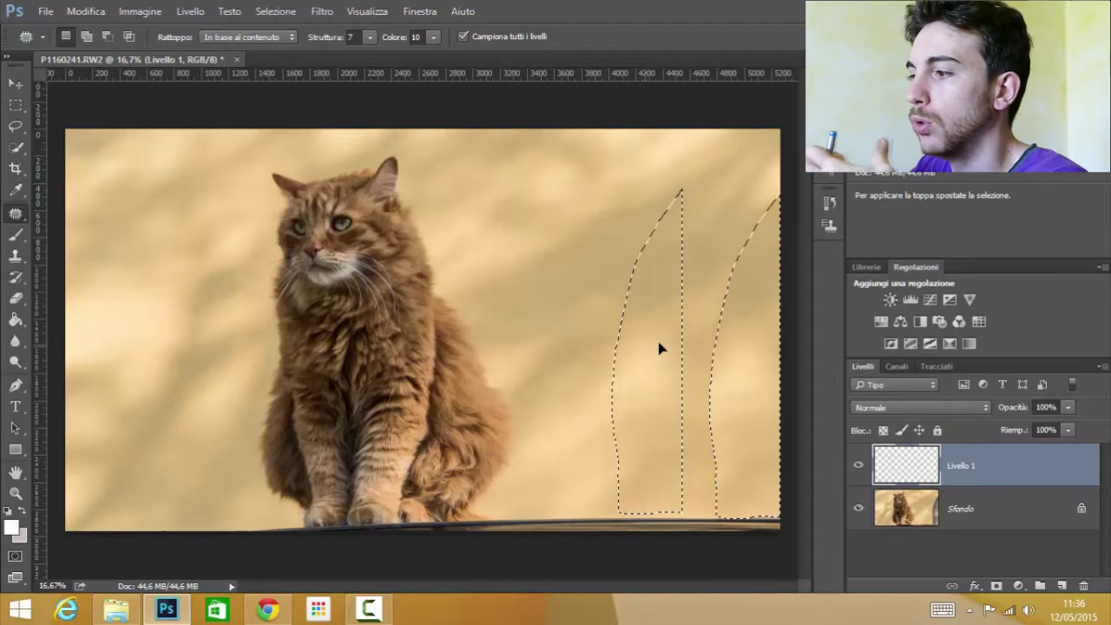
pyautogui.click(660, 349)
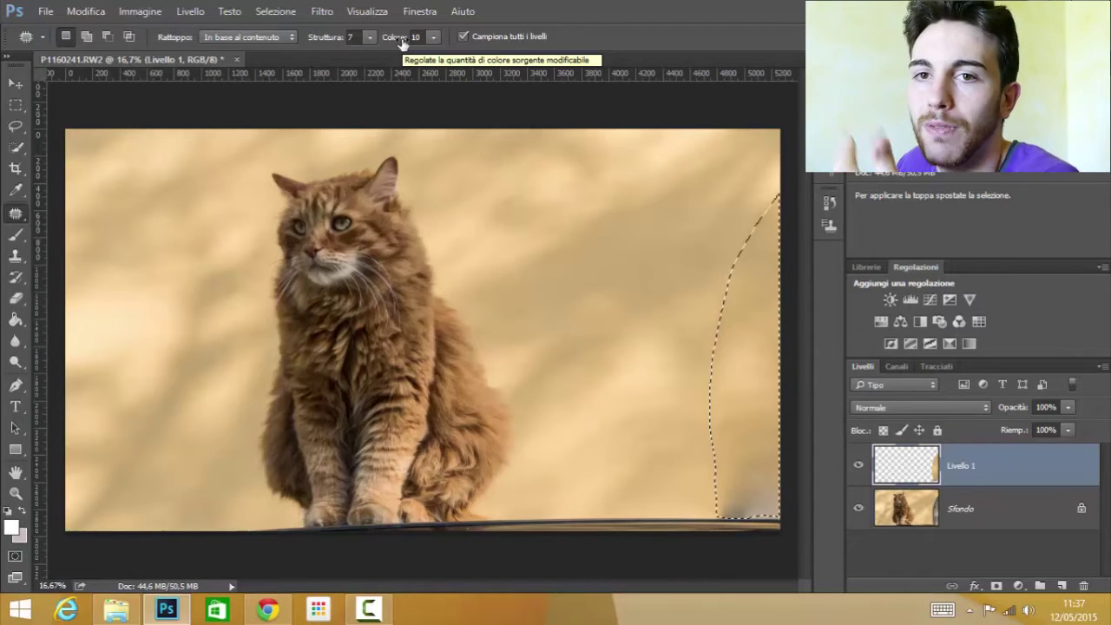
# Let the content-aware patch finish, then select the Structure value in the Patch options.
pyautogui.click(371, 40)
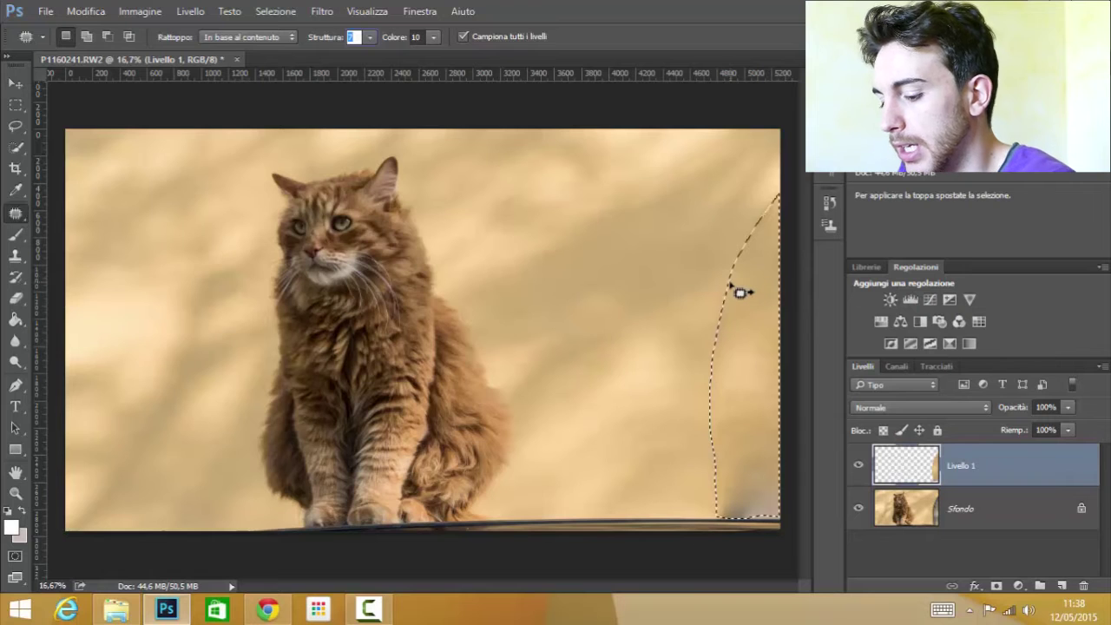
pyautogui.hotkey('ctrl', 'd')
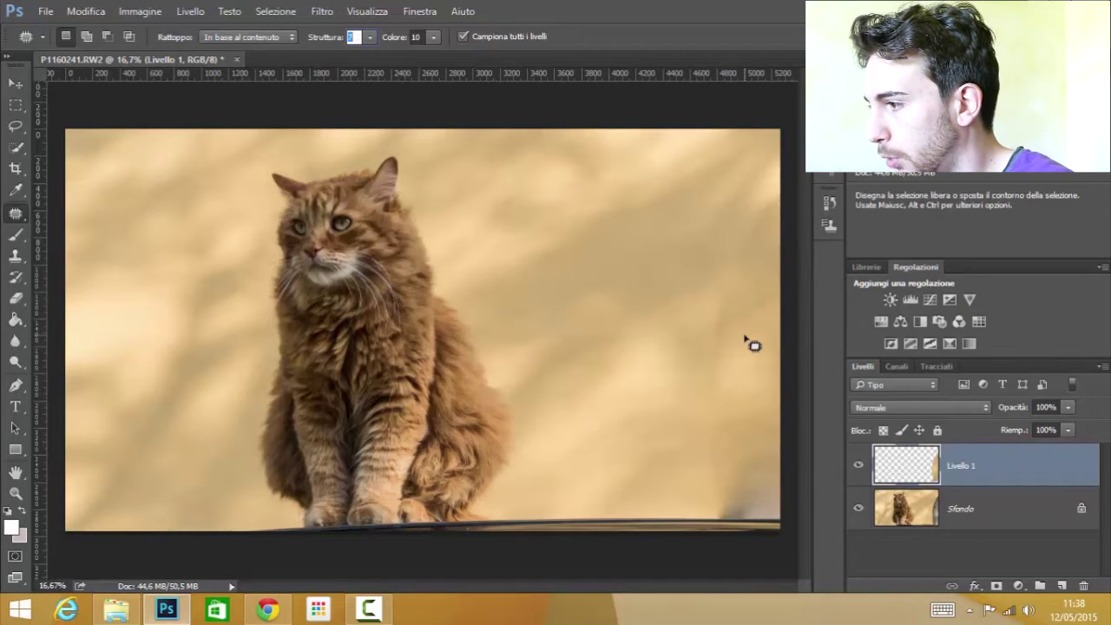
# Zoom to 33.3% and pan to the patched bottom-right corner near the ledge.
pyautogui.hotkey('ctrl', '+')
pyautogui.moveTo(548, 340); pyautogui.dragTo(379, 335)
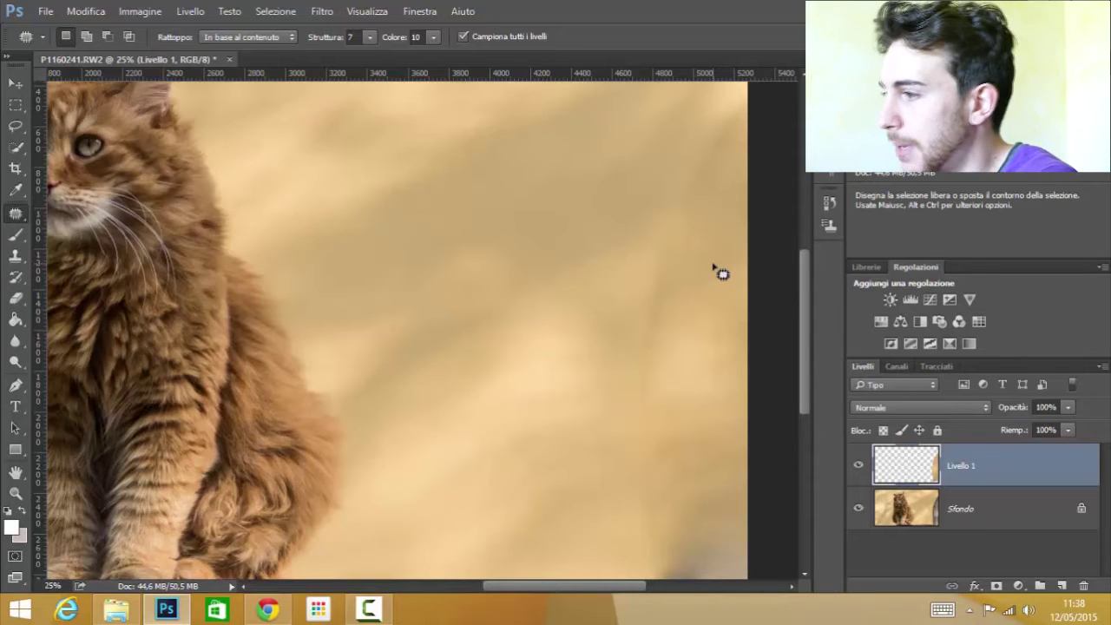
pyautogui.scroll(1, 720, 271)
pyautogui.moveTo(551, 243)
pyautogui.mouseDown()
pyautogui.moveTo(509, 278)
pyautogui.moveTo(502, 315)
pyautogui.mouseUp()
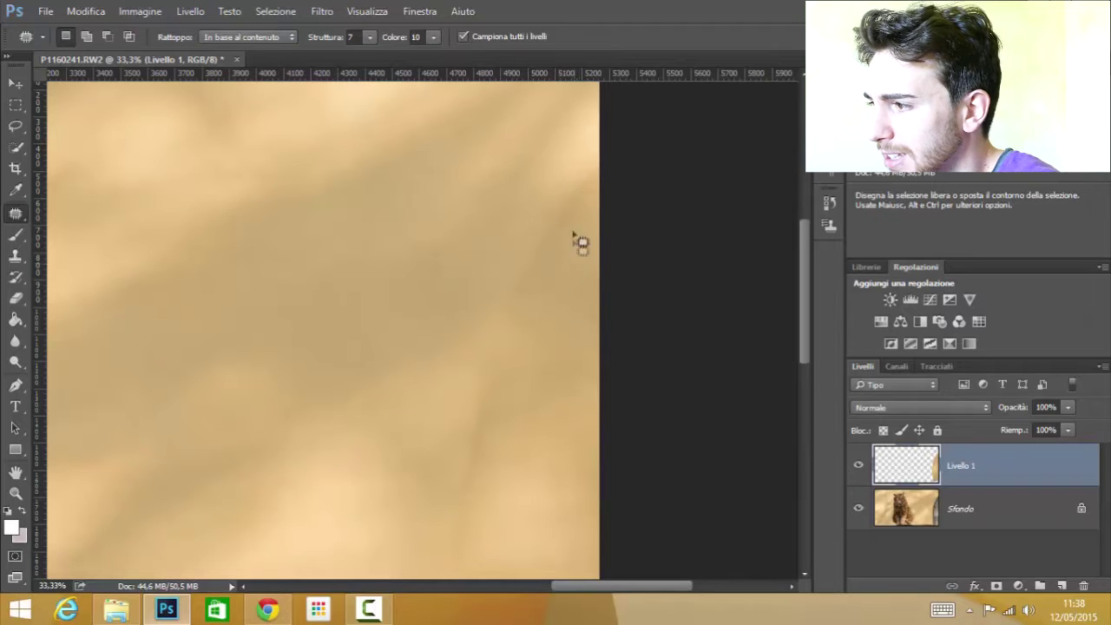
pyautogui.moveTo(548, 260)
pyautogui.mouseDown()
pyautogui.moveTo(556, 213)
pyautogui.moveTo(596, 153)
pyautogui.mouseUp()
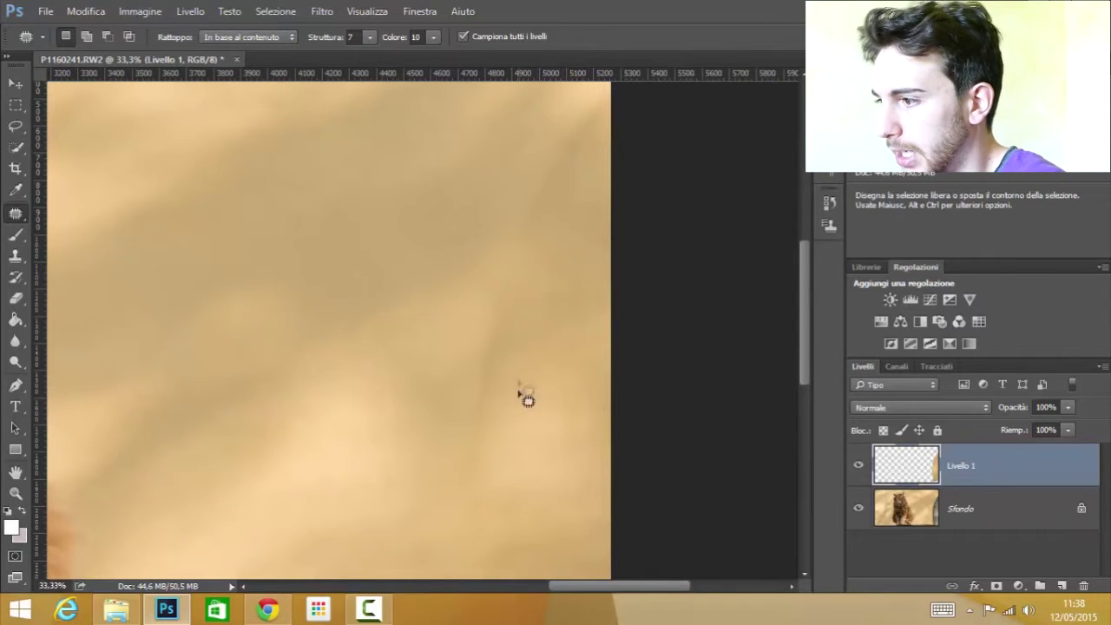
pyautogui.moveTo(519, 345); pyautogui.dragTo(531, 264)
pyautogui.moveTo(528, 338); pyautogui.dragTo(529, 291)
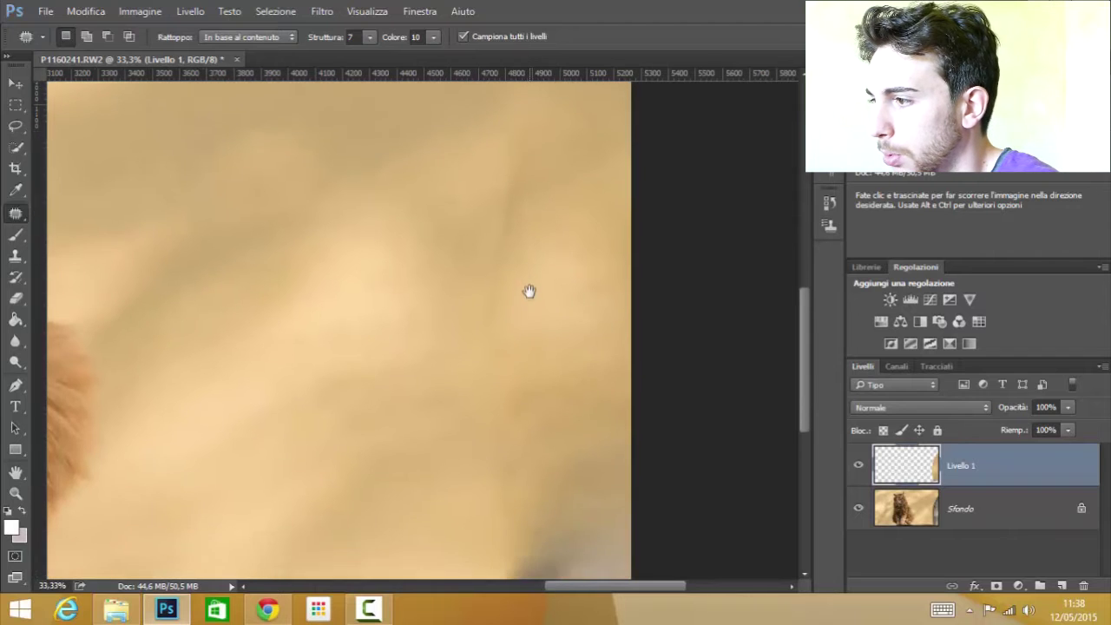
pyautogui.moveTo(526, 347); pyautogui.dragTo(529, 310)
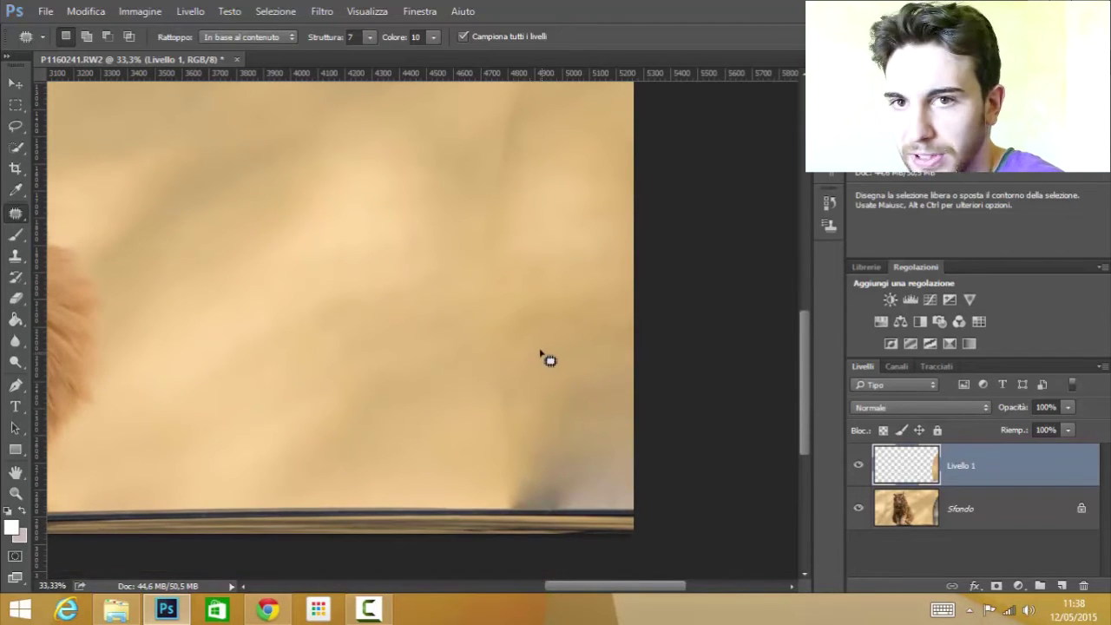
pyautogui.moveTo(554, 422); pyautogui.dragTo(532, 381)
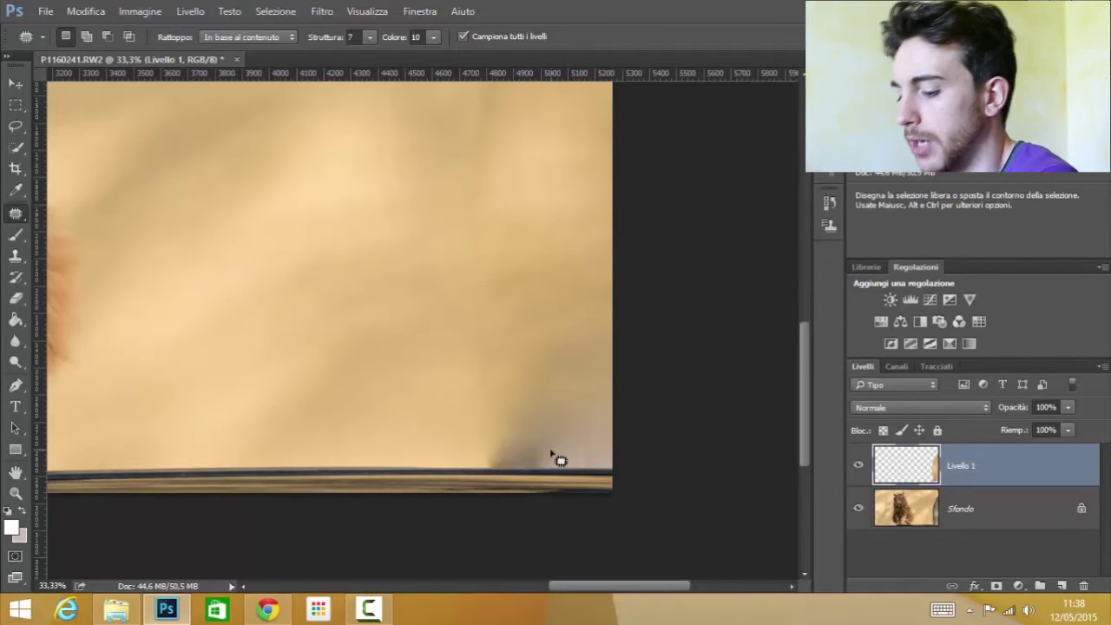
pyautogui.press('ctrl')
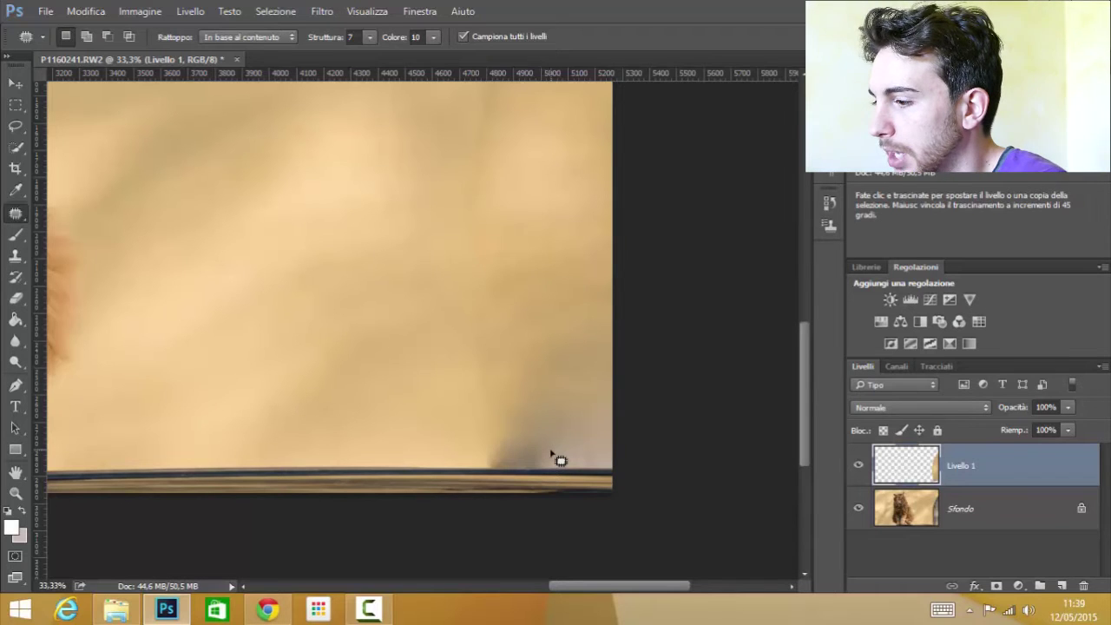
# Undo the patch, deselect, and sample the plain wall with the Clone Stamp tool.
pyautogui.hotkey('ctrl', 'alt', 'z')
pyautogui.hotkey('ctrl', 'alt', 'z')
pyautogui.hotkey('ctrl', 'd')
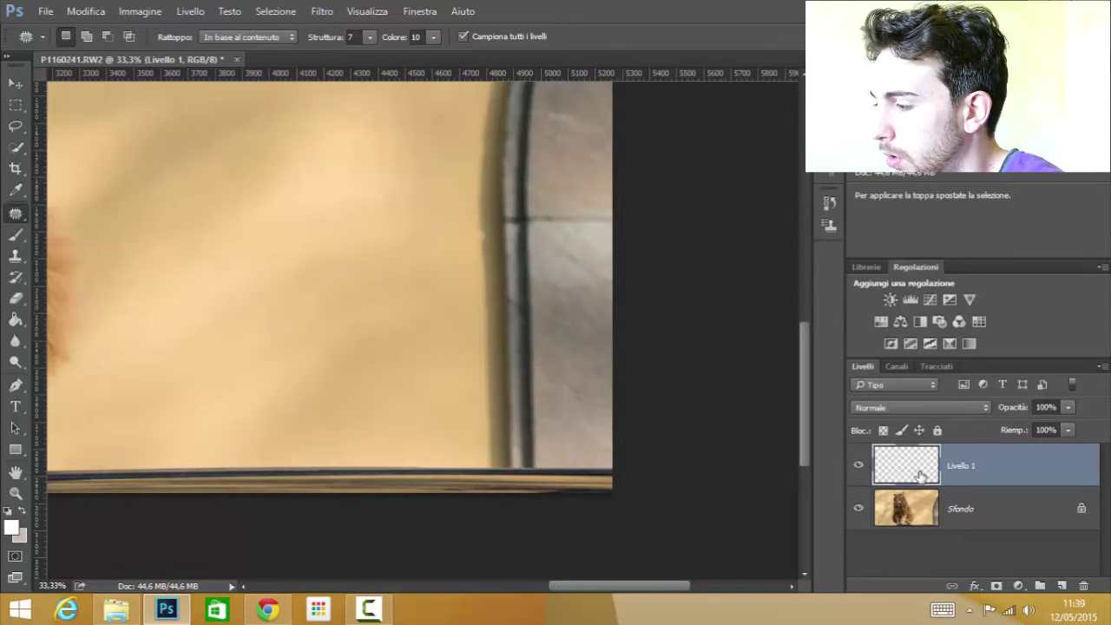
pyautogui.click(16, 255)
pyautogui.hotkey('ctrl', '+')
pyautogui.hotkey('ctrl', '+')
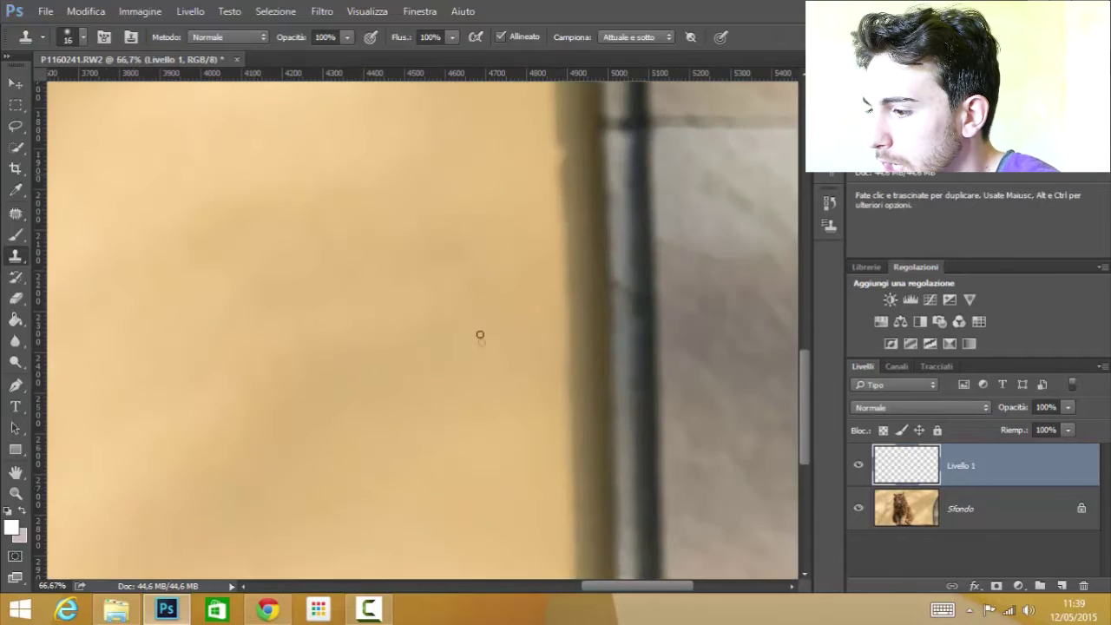
pyautogui.moveTo(537, 469); pyautogui.dragTo(440, 365)
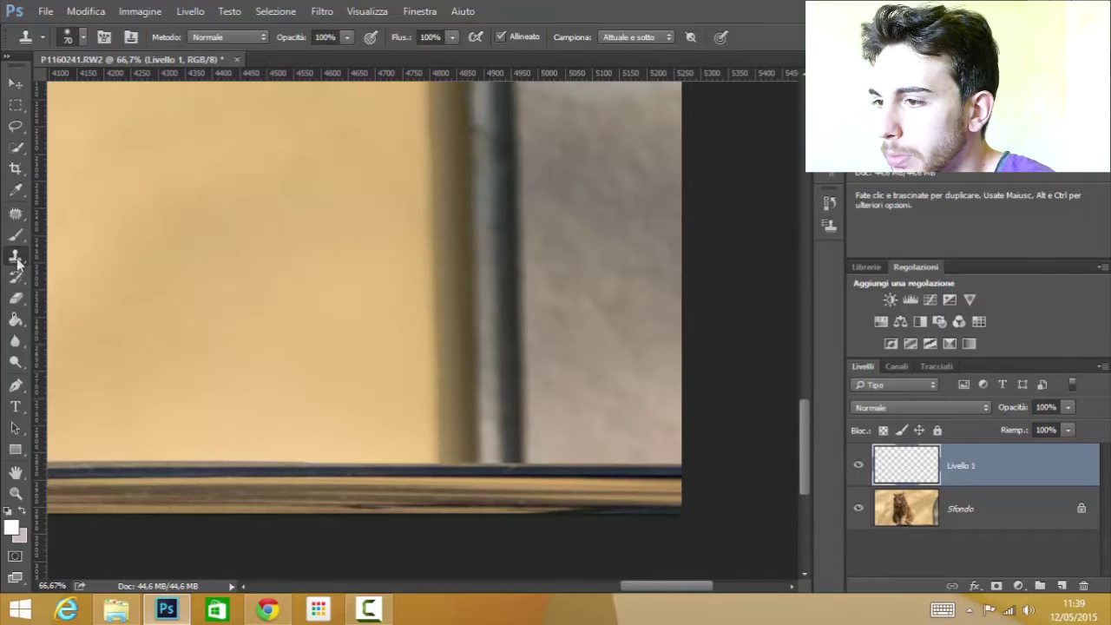
pyautogui.click(321, 387)
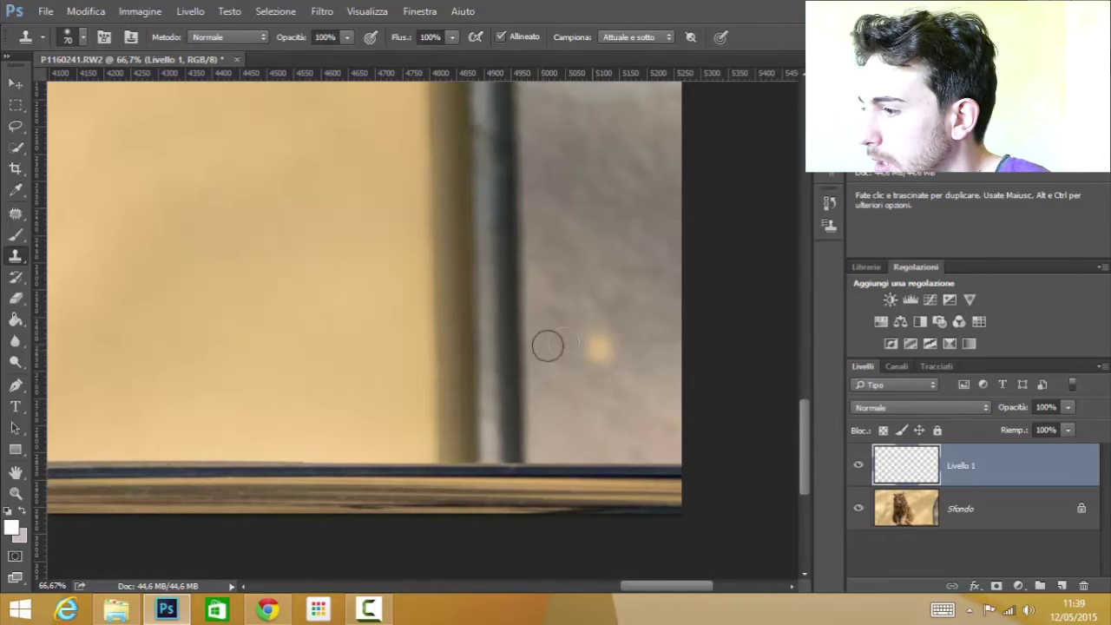
# Stamp wall over the dark edge, enable pen-pressure size, and shrink the brush to 49.
pyautogui.click(515, 388)
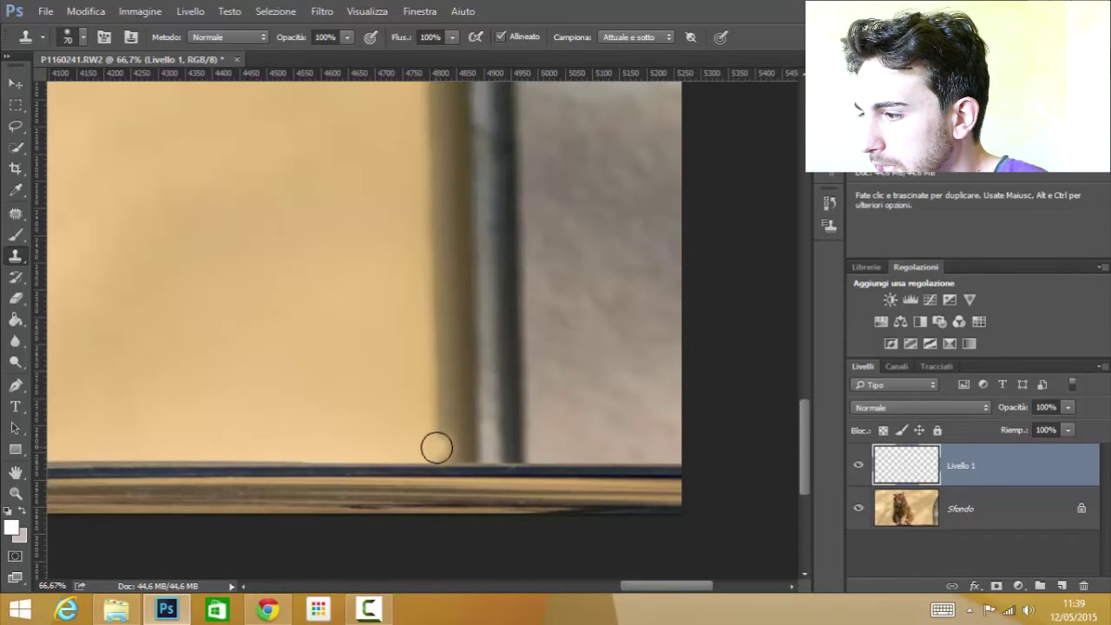
pyautogui.click(717, 38)
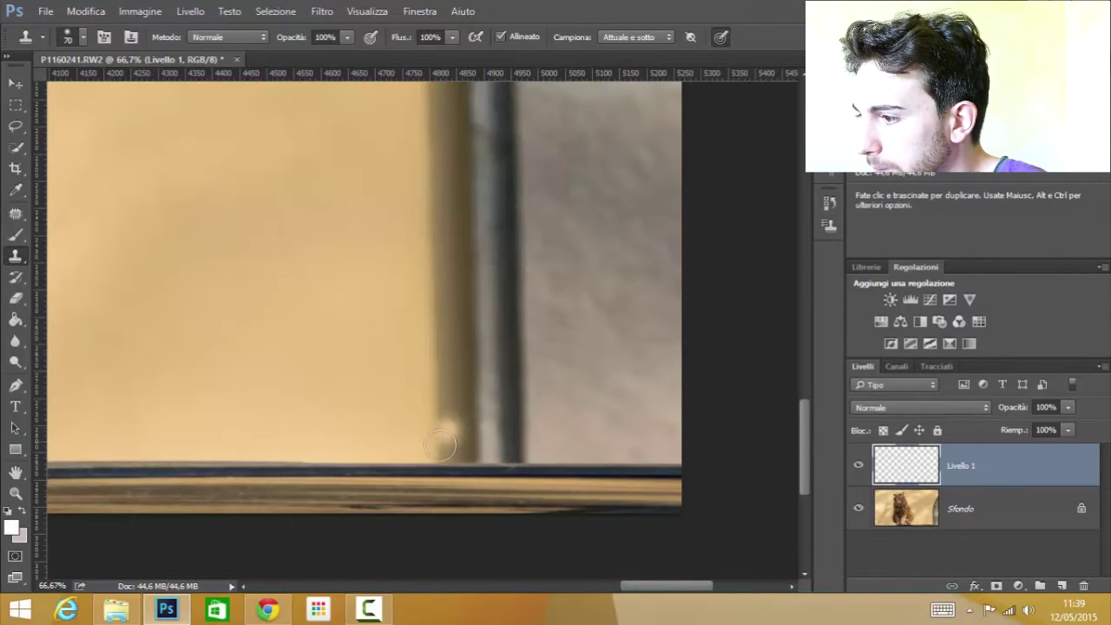
pyautogui.moveTo(448, 448); pyautogui.dragTo(440, 451)
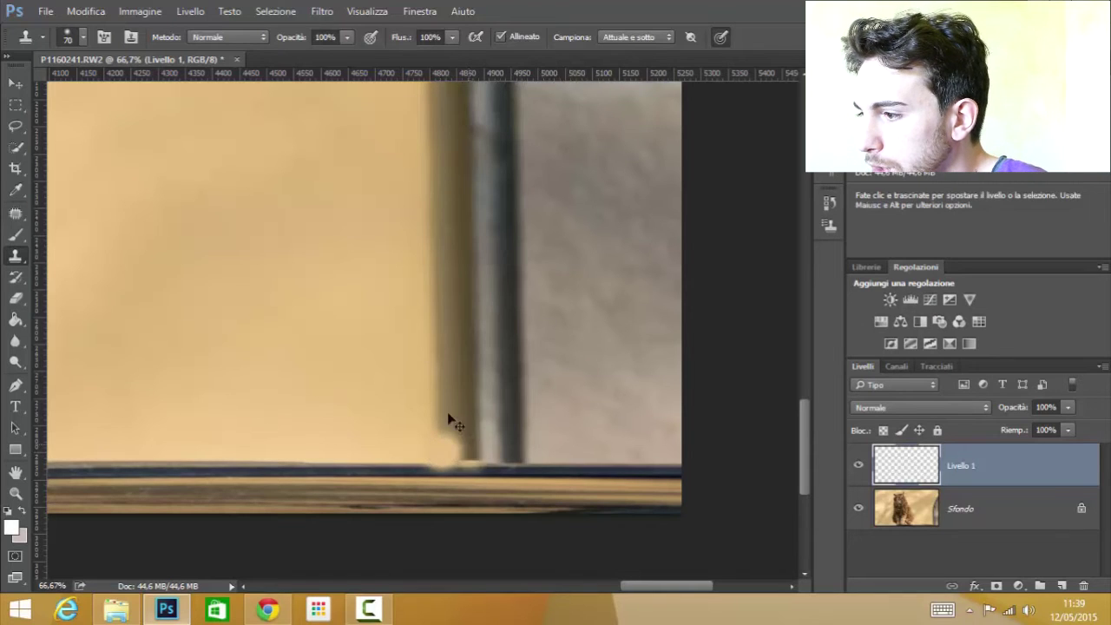
pyautogui.hotkey('ctrl', 'z')
pyautogui.keyDown('alt'); pyautogui.rightClick(437, 470); pyautogui.keyUp('alt')
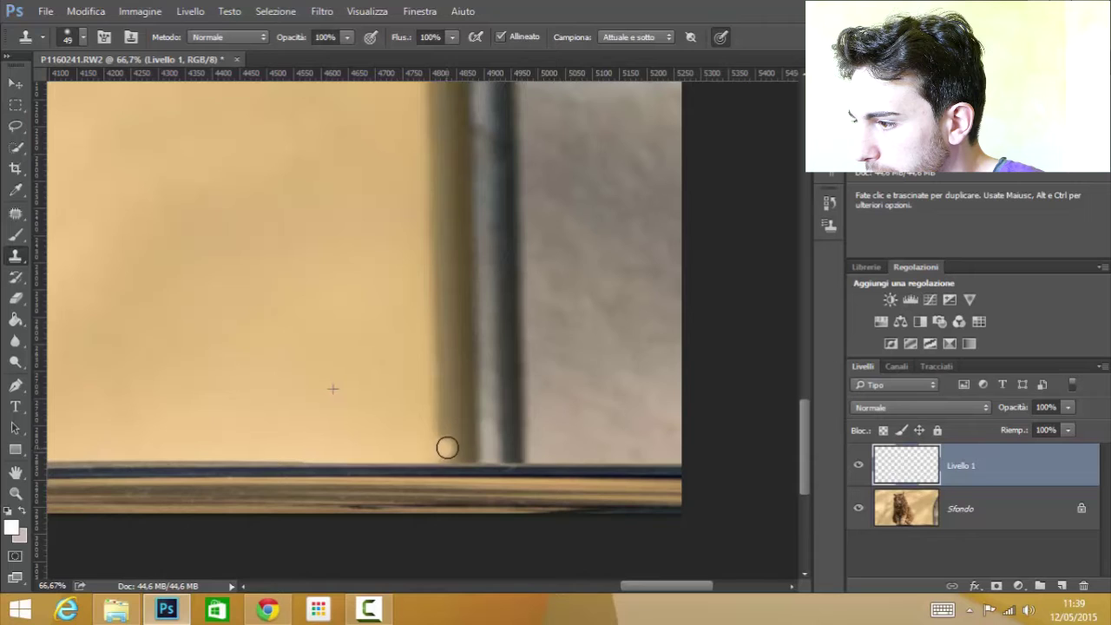
# Resample the wall and clone it along the ledge out to the image's right edge.
pyautogui.keyDown('alt'); pyautogui.click(378, 397); pyautogui.keyUp('alt')
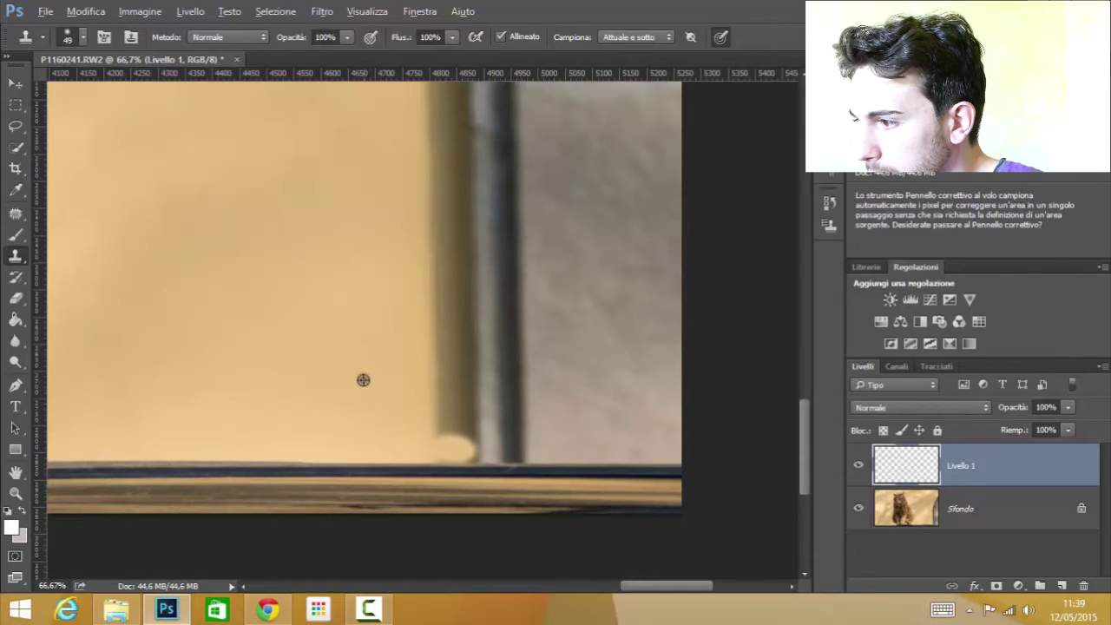
pyautogui.moveTo(471, 450); pyautogui.dragTo(516, 449)
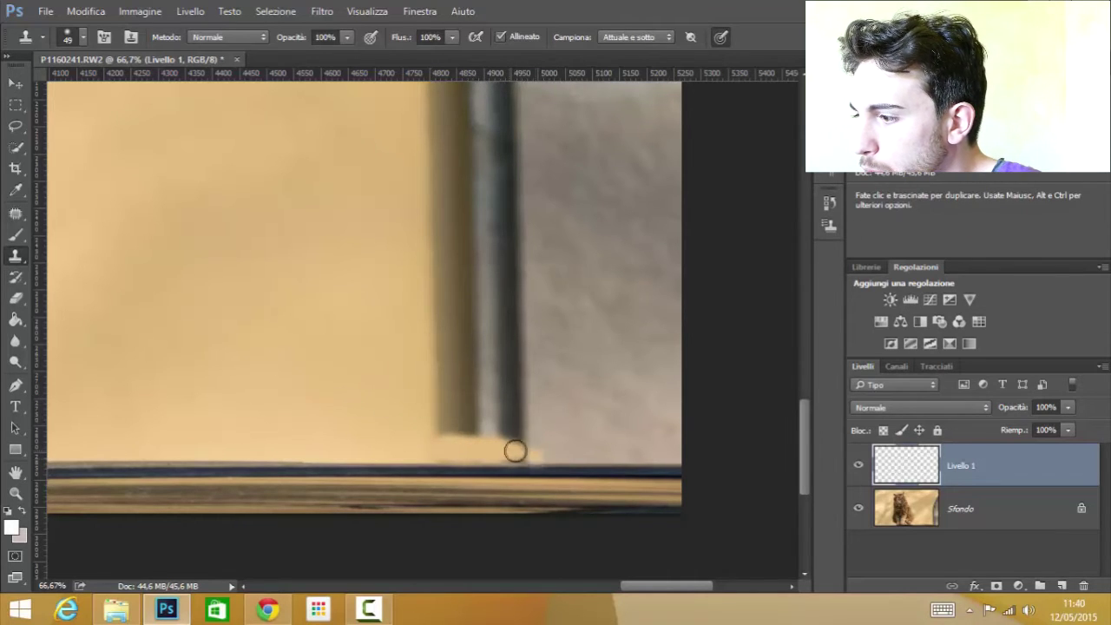
pyautogui.moveTo(513, 450); pyautogui.dragTo(580, 451)
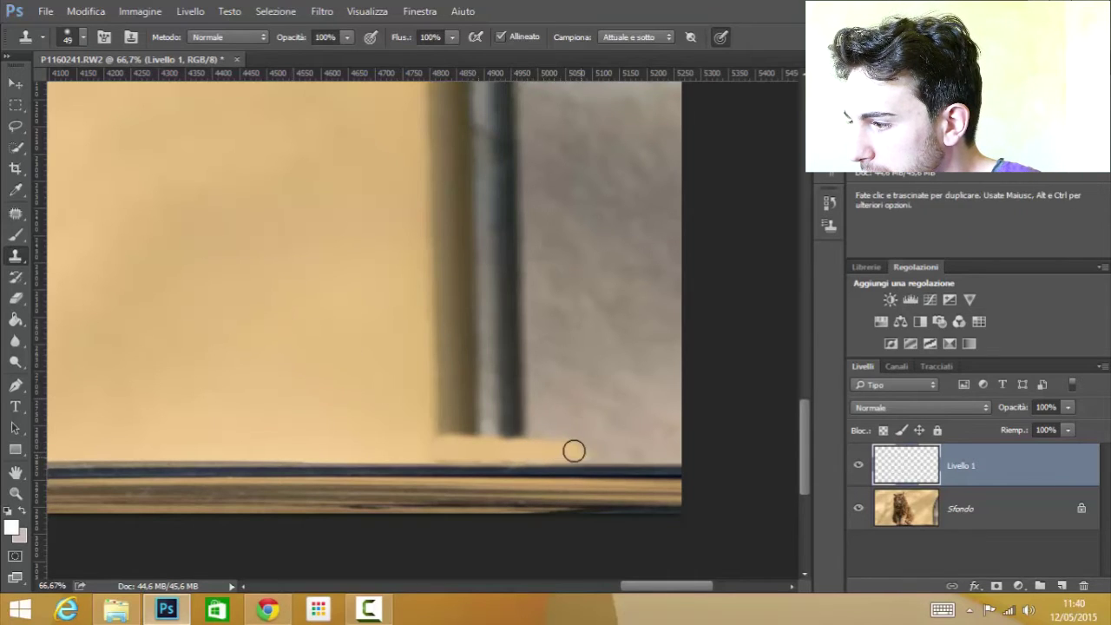
pyautogui.moveTo(596, 449); pyautogui.dragTo(643, 450)
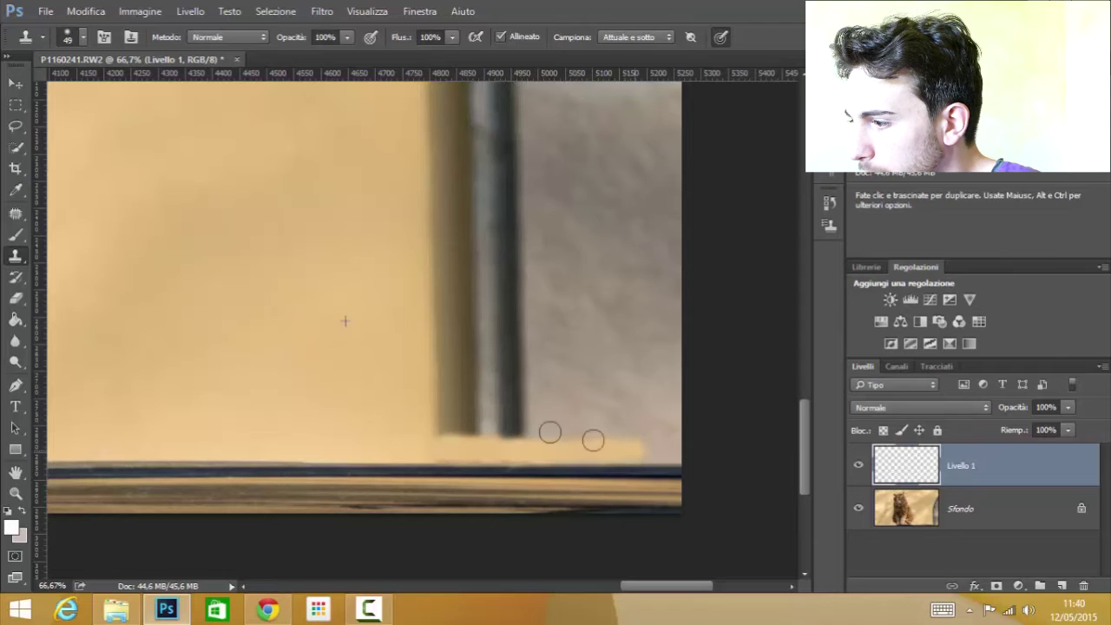
pyautogui.moveTo(637, 449)
pyautogui.mouseDown()
pyautogui.moveTo(674, 451)
pyautogui.moveTo(647, 457)
pyautogui.mouseUp()
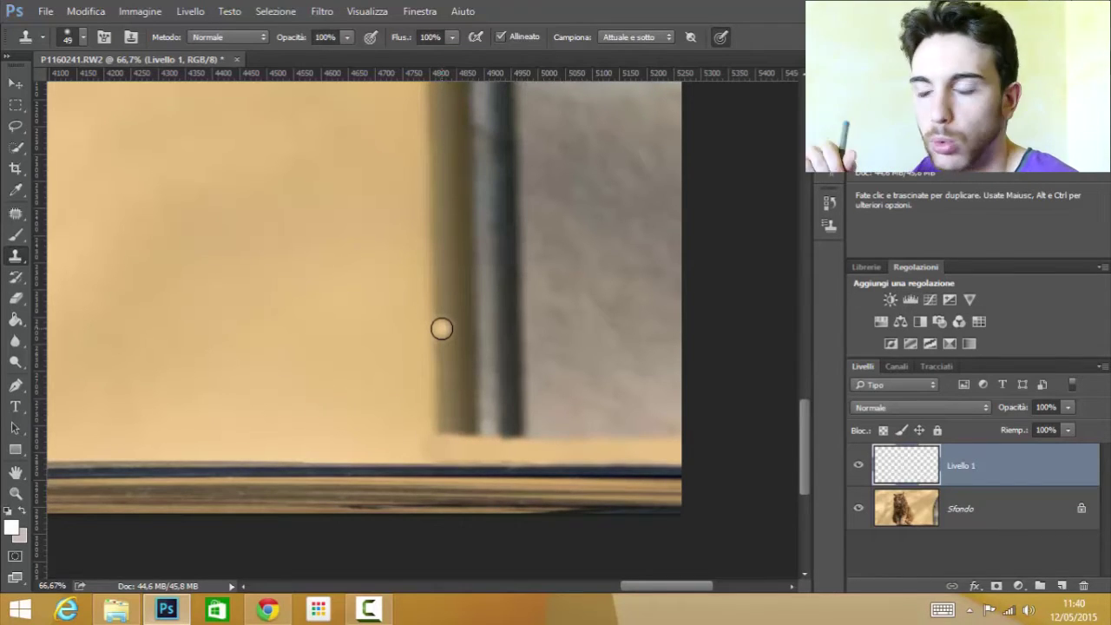
pyautogui.keyDown('alt'); pyautogui.scroll(-1, 442, 329); pyautogui.keyUp('alt')
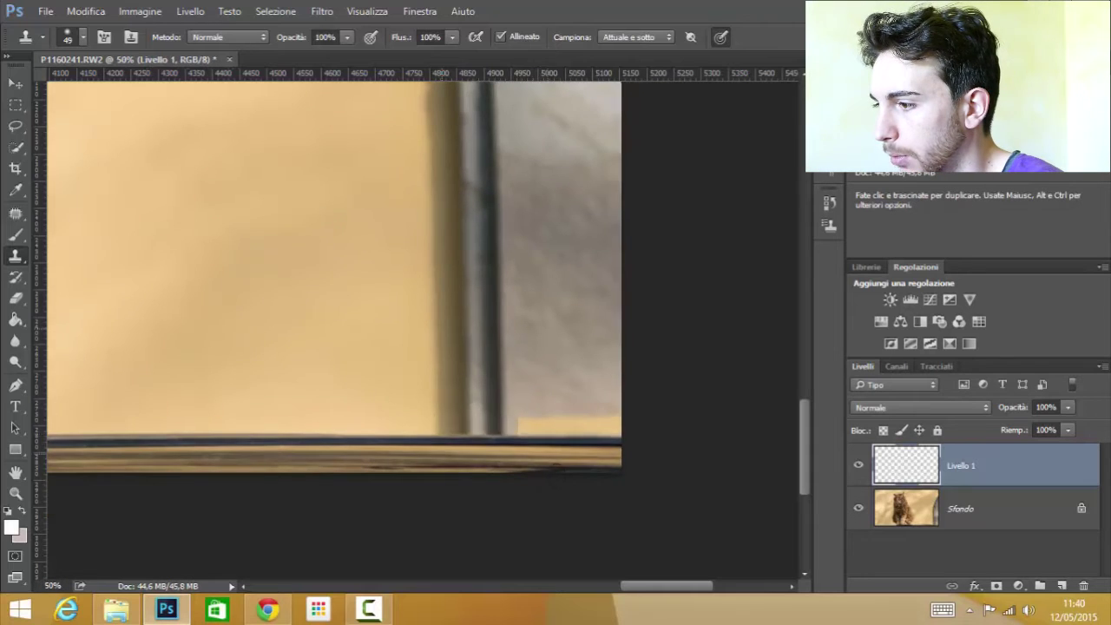
# Scroll around to view the whole photo and select the Content-Aware Patch tool.
pyautogui.keyDown('alt'); pyautogui.scroll(-1, 441, 328); pyautogui.keyUp('alt')
pyautogui.hscroll(1, 487, 321)
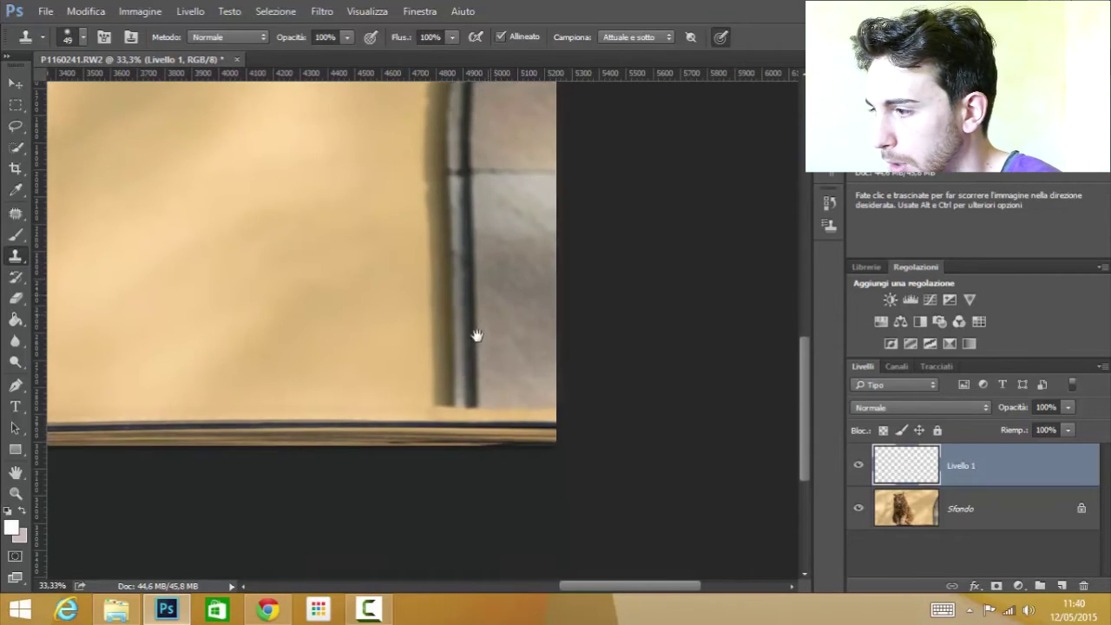
pyautogui.scroll(2, 461, 368)
pyautogui.hscroll(1, 494, 370)
pyautogui.scroll(1, 462, 455)
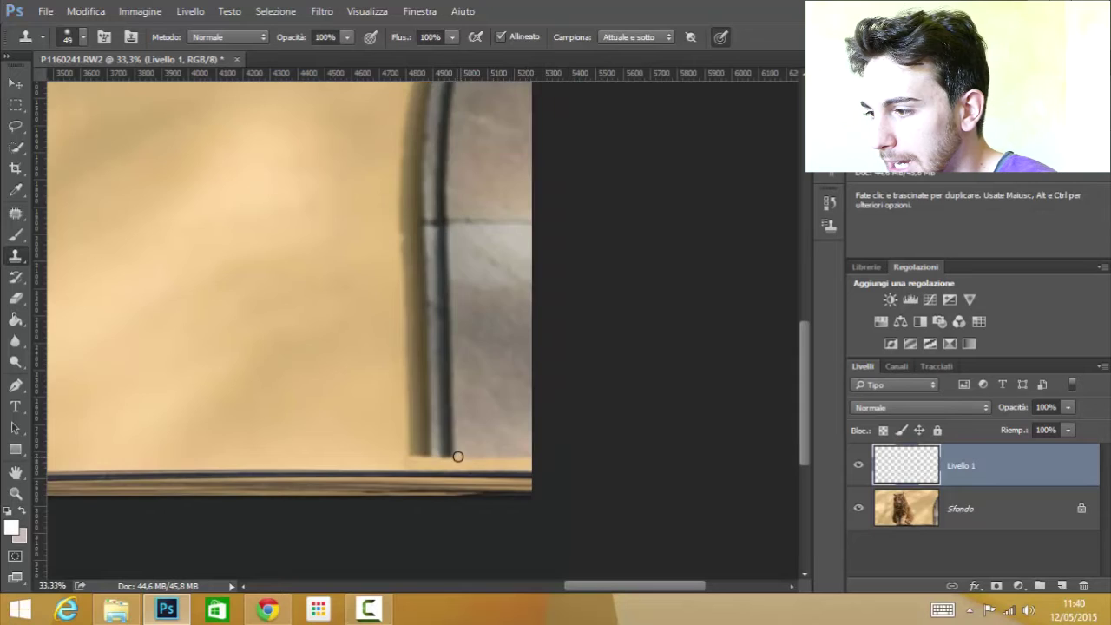
pyautogui.hscroll(-2, 459, 456)
pyautogui.hscroll(-2, 481, 412)
pyautogui.keyDown('alt'); pyautogui.scroll(-1, 481, 411); pyautogui.keyUp('alt')
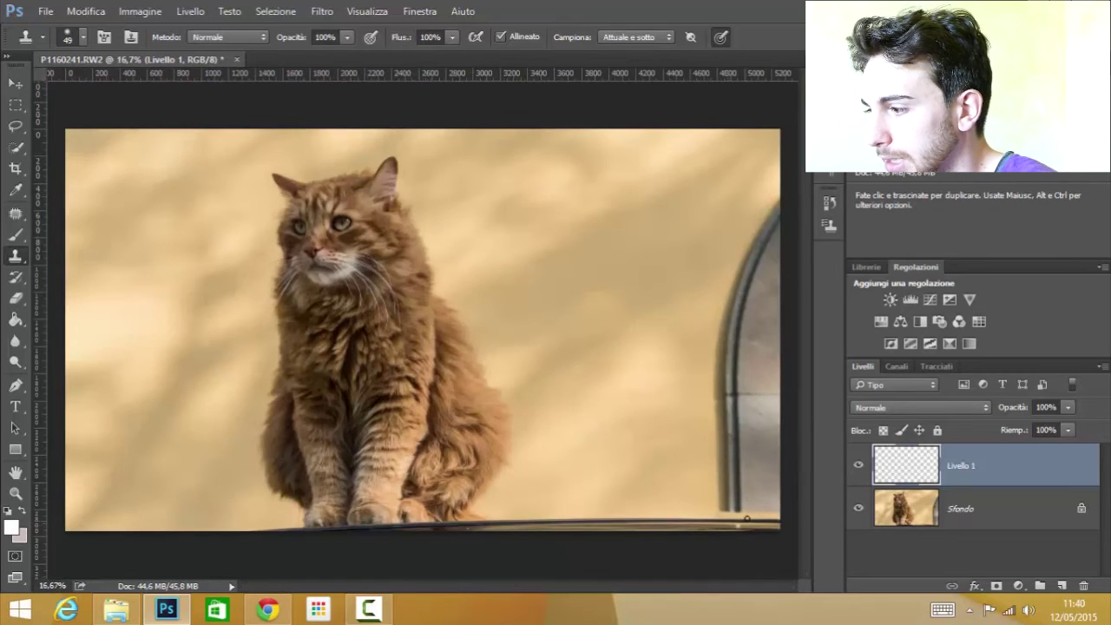
pyautogui.click(16, 214)
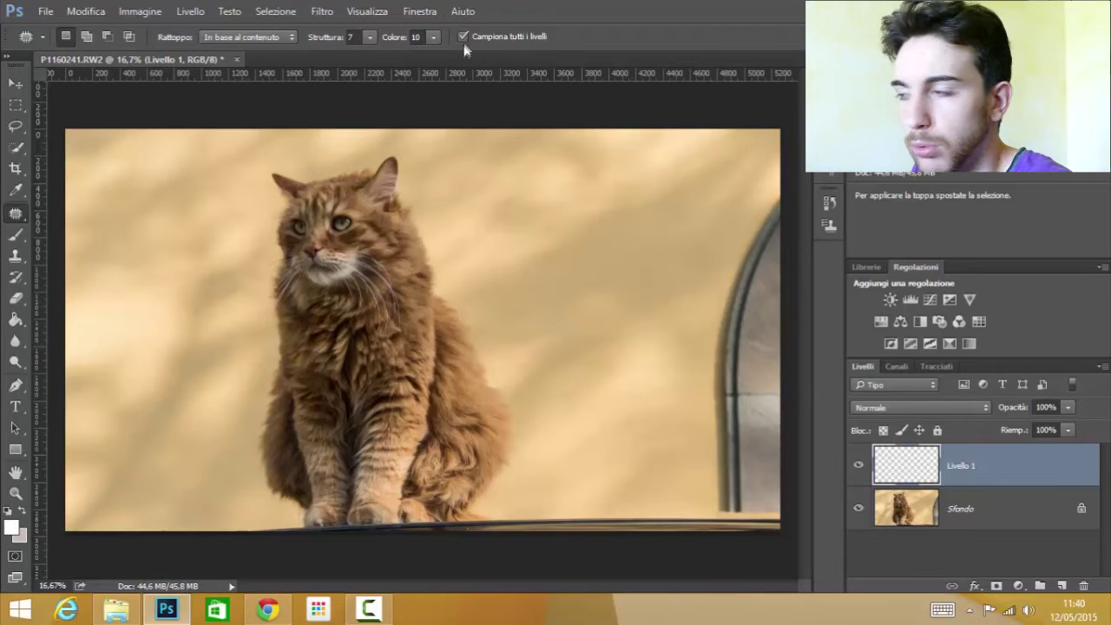
# Zoom in and pan to bring the arched window on the right into view.
pyautogui.press('space')
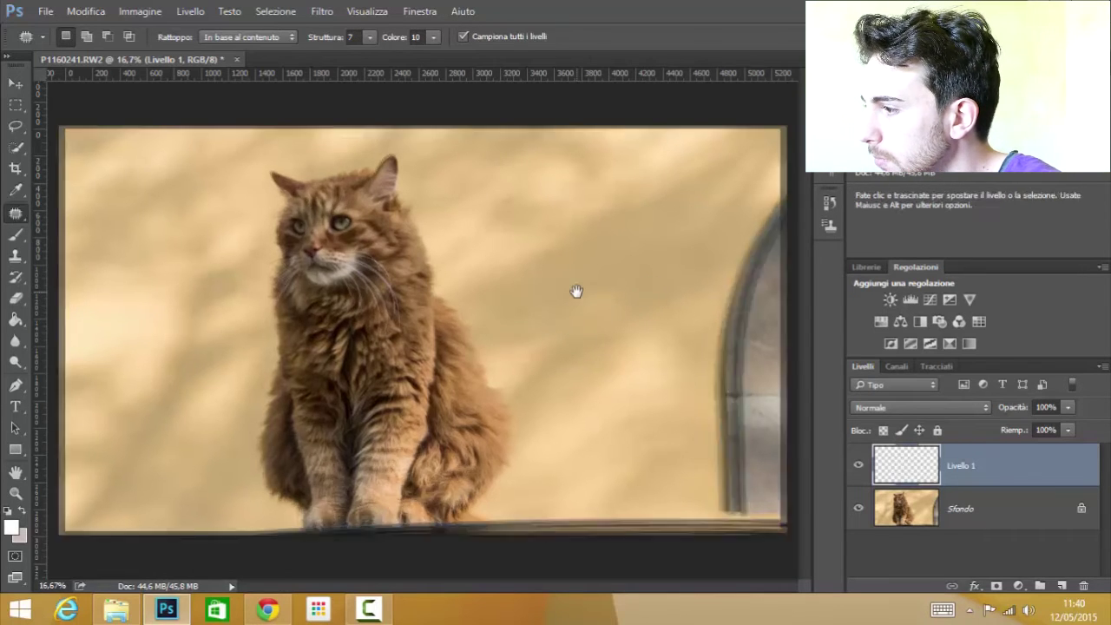
pyautogui.hotkey('ctrl', '+')
pyautogui.moveTo(596, 315); pyautogui.dragTo(414, 362)
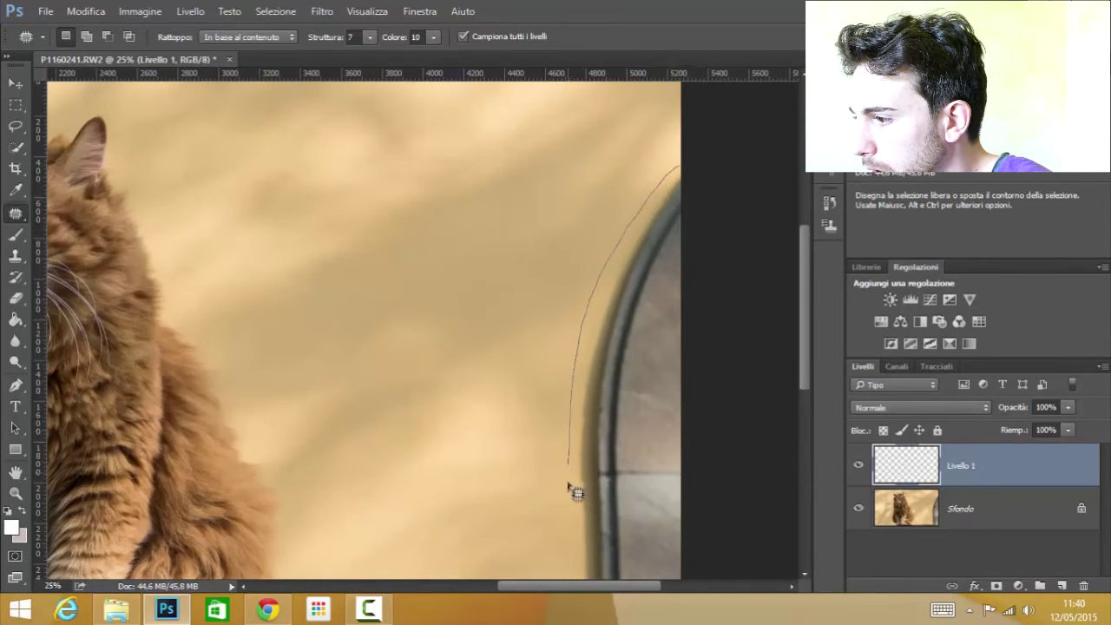
# Trace a closed patch outline around the arched window's edge.
pyautogui.moveTo(572, 490); pyautogui.dragTo(565, 347)
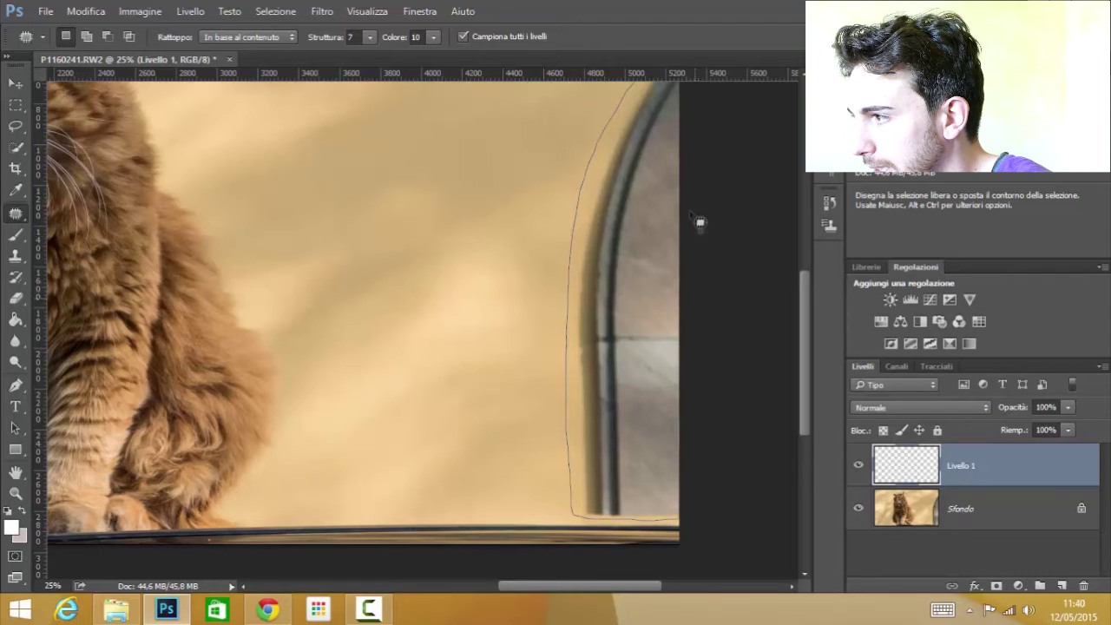
pyautogui.moveTo(697, 127); pyautogui.dragTo(707, 177)
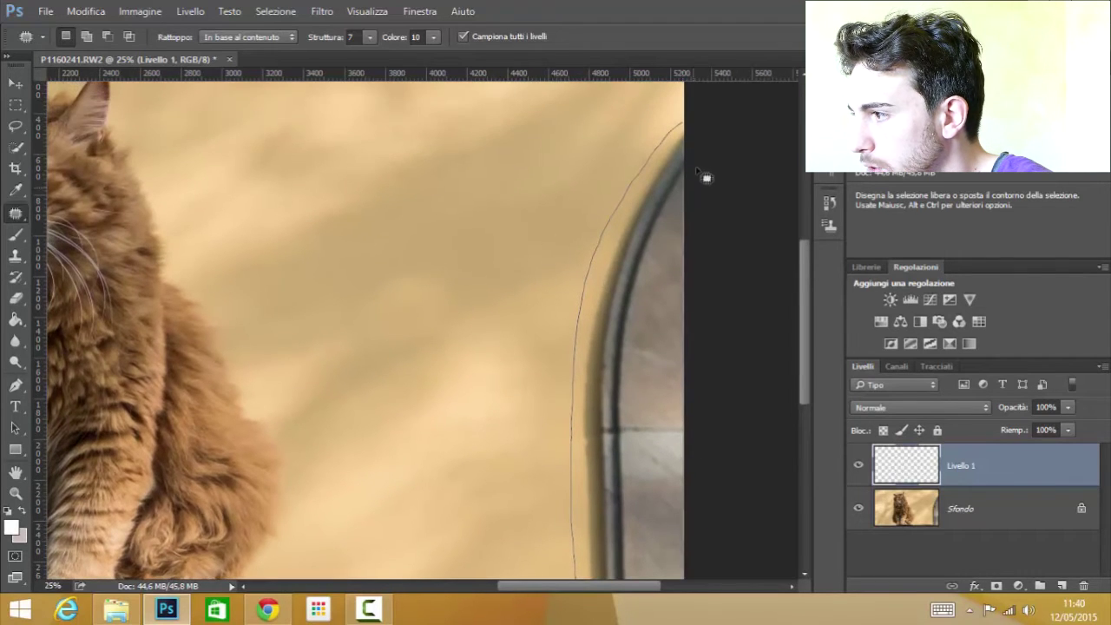
pyautogui.moveTo(691, 149); pyautogui.dragTo(690, 178)
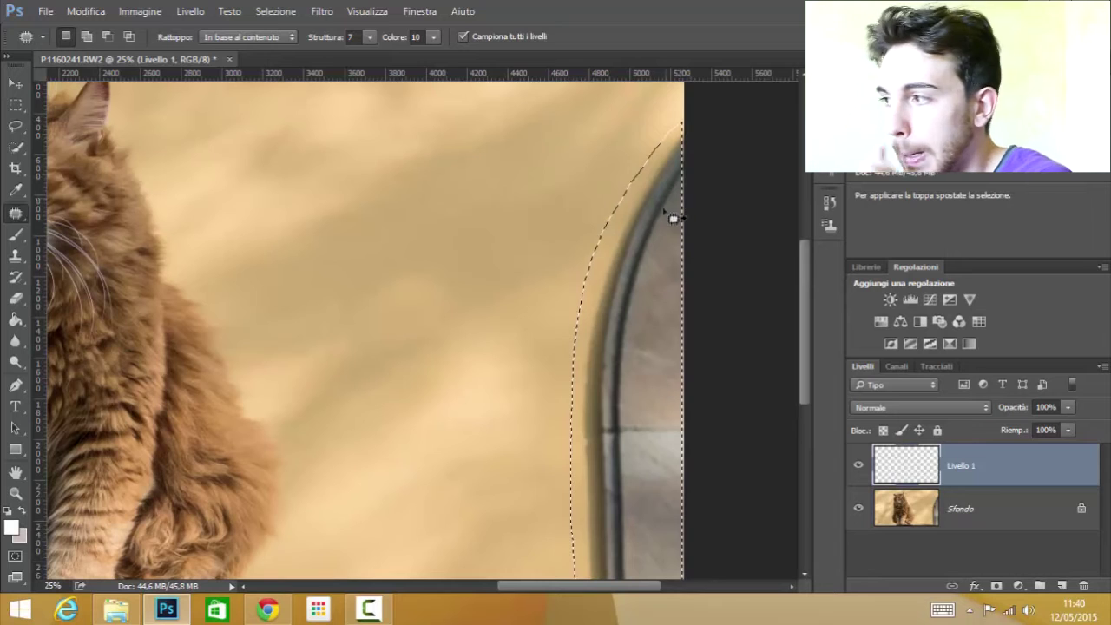
pyautogui.hotkey('ctrl', '+')
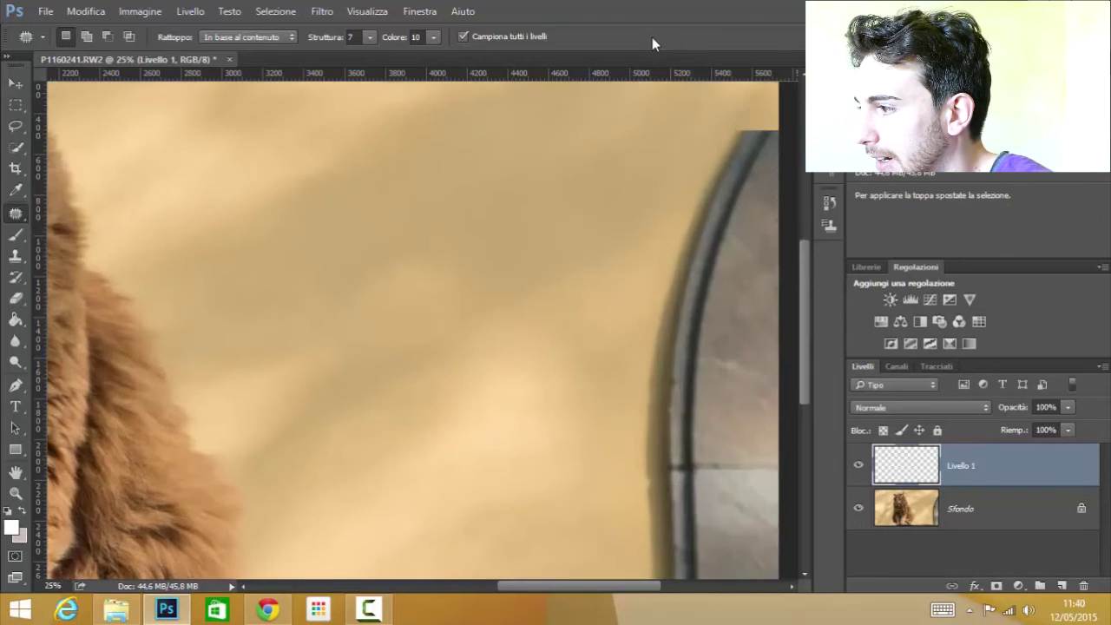
pyautogui.moveTo(630, 318)
pyautogui.mouseDown()
pyautogui.moveTo(552, 354)
pyautogui.moveTo(556, 367)
pyautogui.mouseUp()
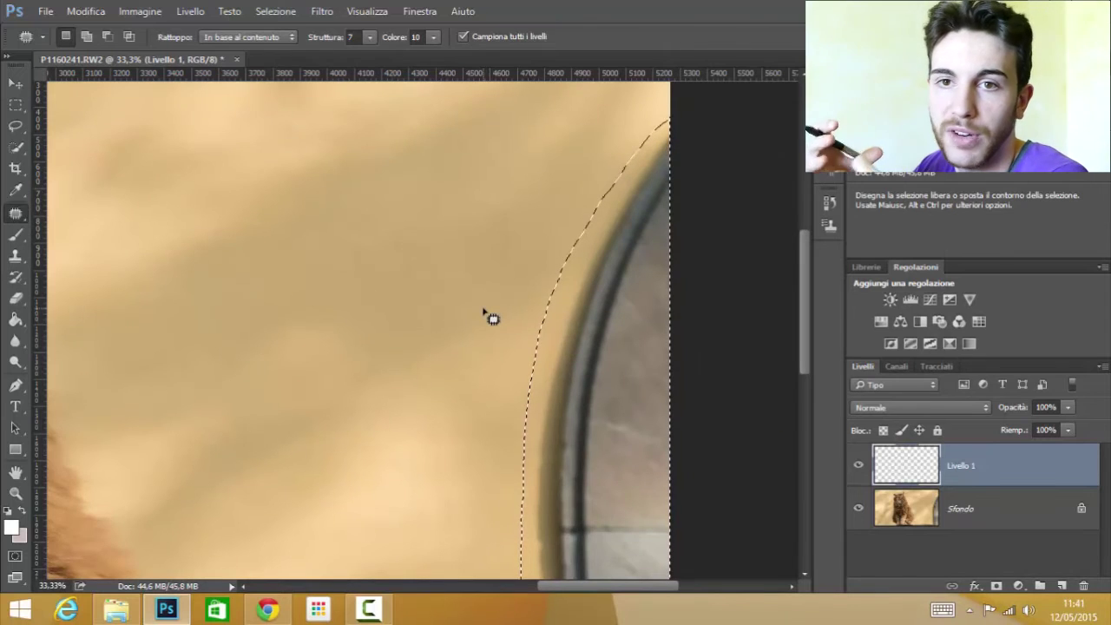
# Drag the selection left onto clean wall and apply the content-aware patch.
pyautogui.moveTo(649, 374); pyautogui.dragTo(590, 360)
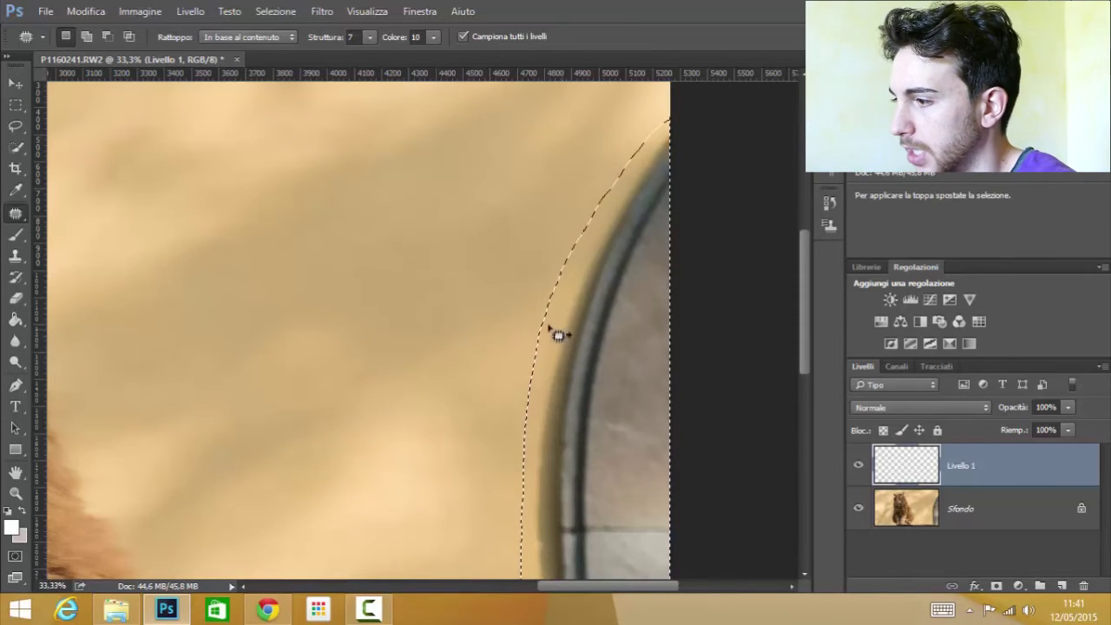
pyautogui.moveTo(473, 356); pyautogui.dragTo(398, 312)
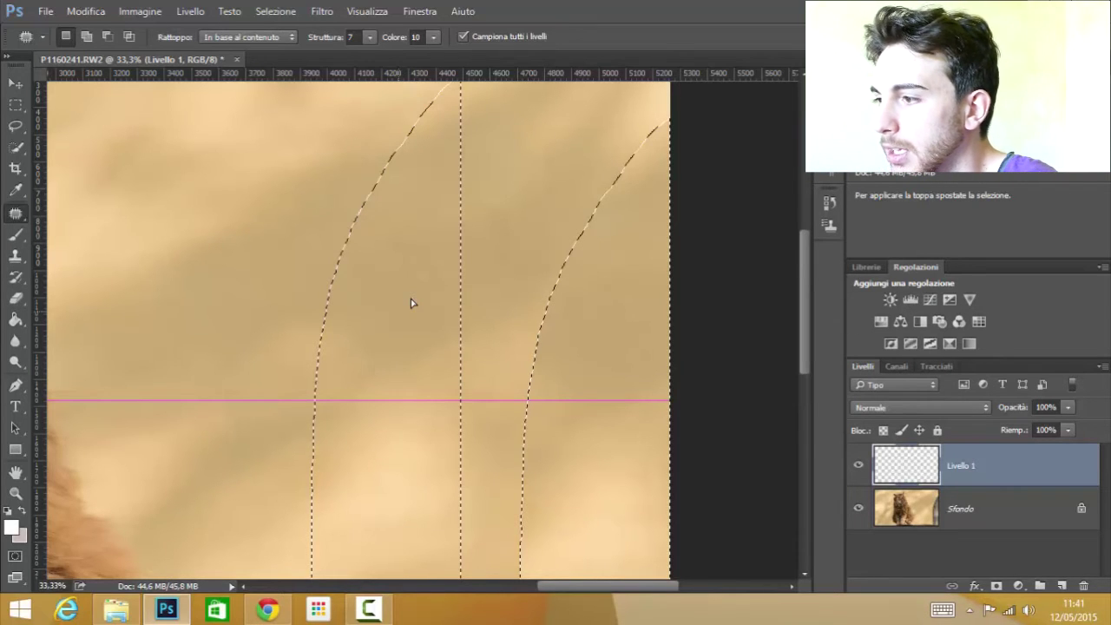
pyautogui.hotkey('shift', 'BackSpace')
pyautogui.press('Return')
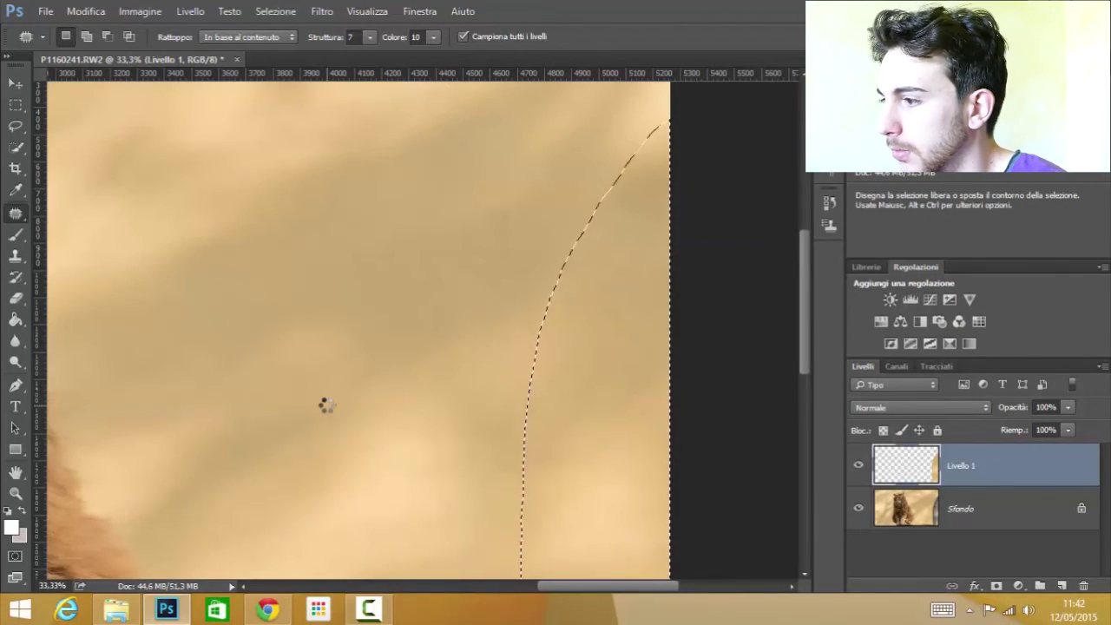
# Deselect the patched area and zoom out to check the wall down to the bottom edge.
pyautogui.hotkey('ctrl', 'd')
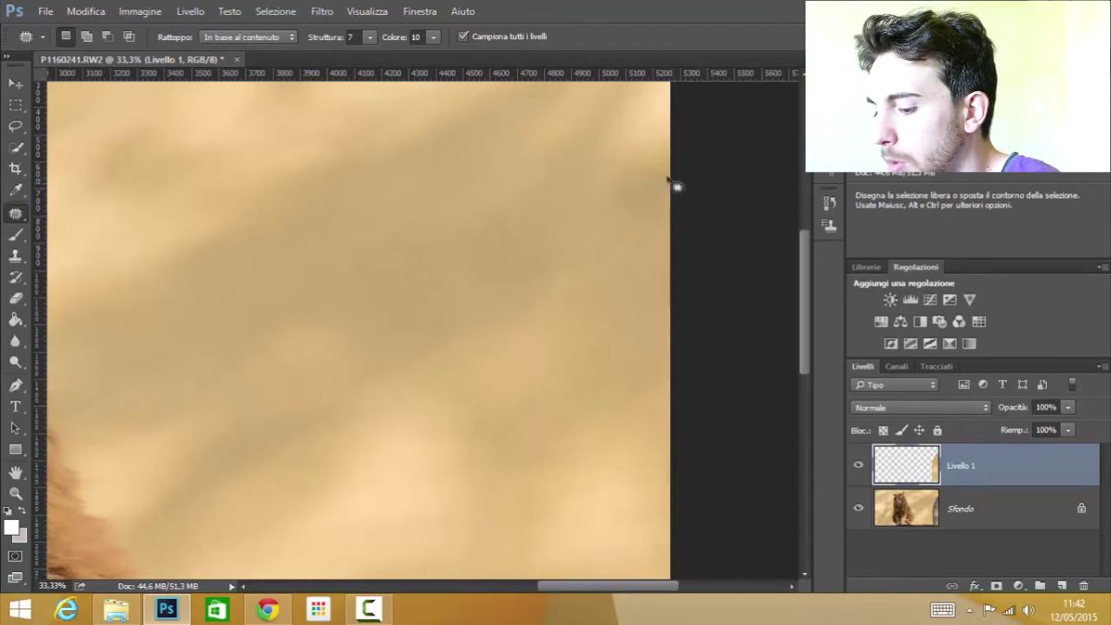
pyautogui.moveTo(595, 261); pyautogui.dragTo(588, 186)
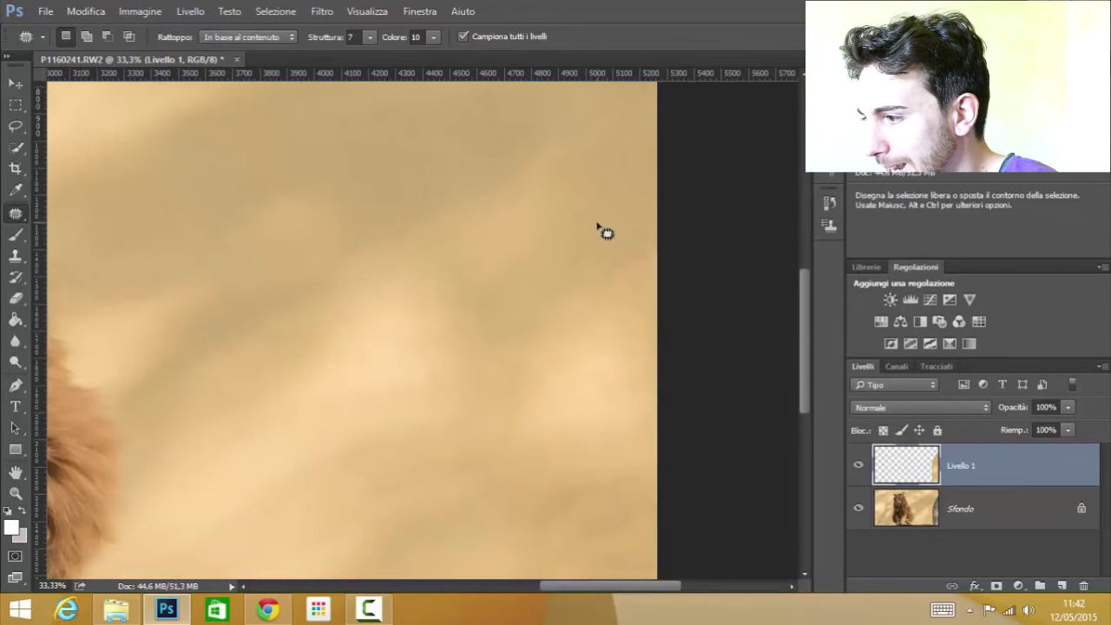
pyautogui.hotkey('ctrl', '-')
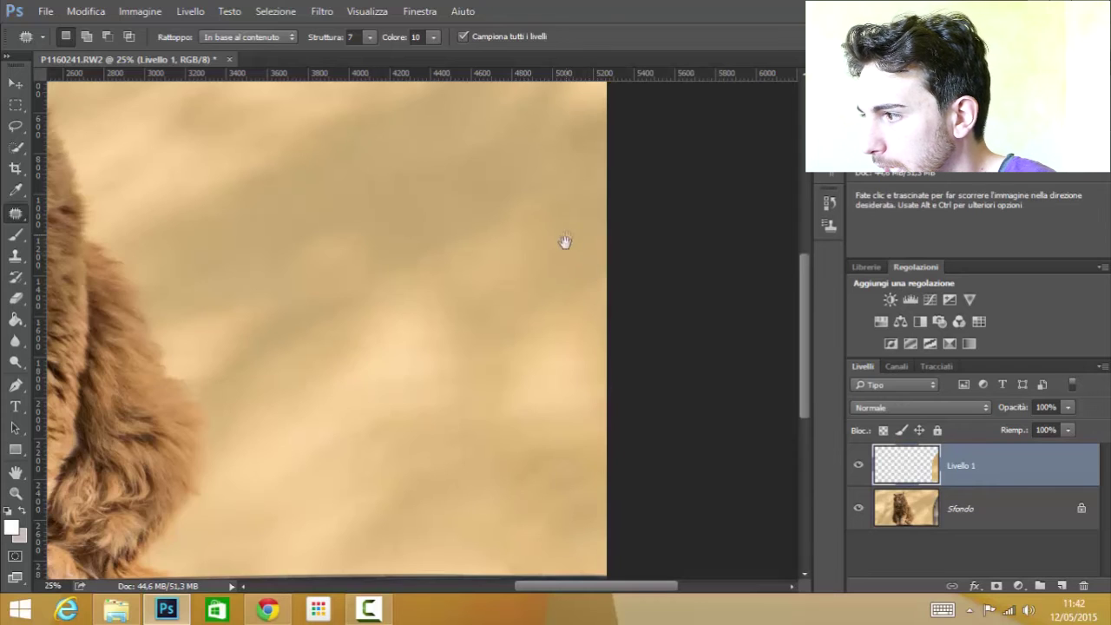
pyautogui.moveTo(565, 240); pyautogui.dragTo(551, 303)
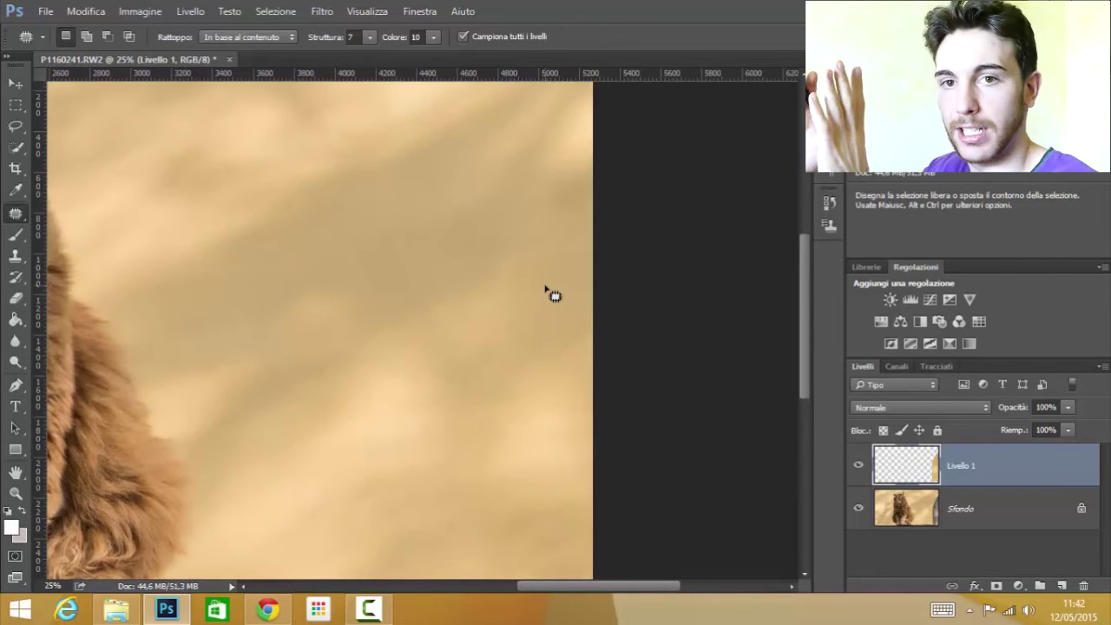
pyautogui.press('space')
pyautogui.moveTo(538, 305); pyautogui.dragTo(536, 246)
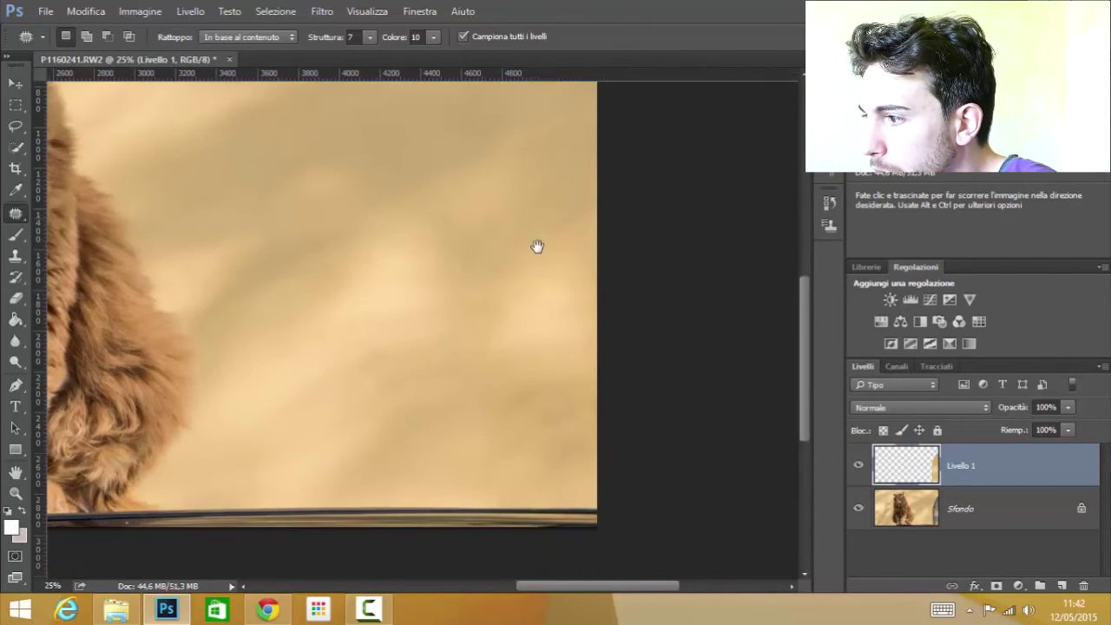
# Zoom in and pan across the patched right edge to inspect the wall.
pyautogui.hotkey('ctrl', '+')
pyautogui.press('space')
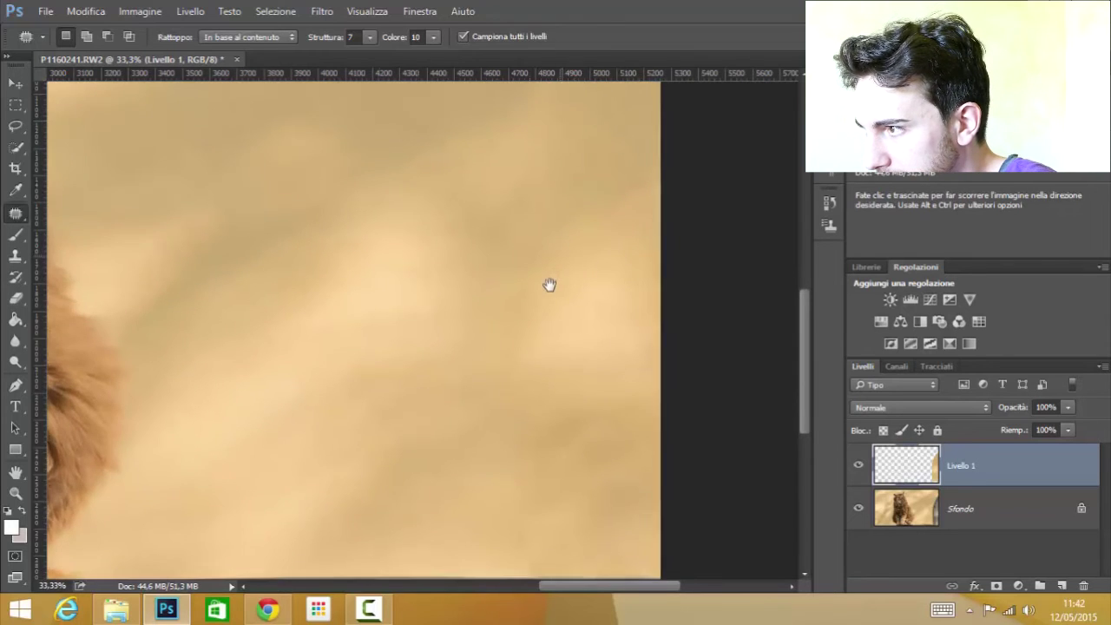
pyautogui.moveTo(548, 283); pyautogui.dragTo(533, 300)
pyautogui.press('space')
pyautogui.moveTo(533, 298); pyautogui.dragTo(526, 345)
pyautogui.moveTo(551, 242)
pyautogui.mouseDown()
pyautogui.moveTo(529, 322)
pyautogui.moveTo(541, 345)
pyautogui.moveTo(565, 280)
pyautogui.moveTo(513, 265)
pyautogui.mouseUp()
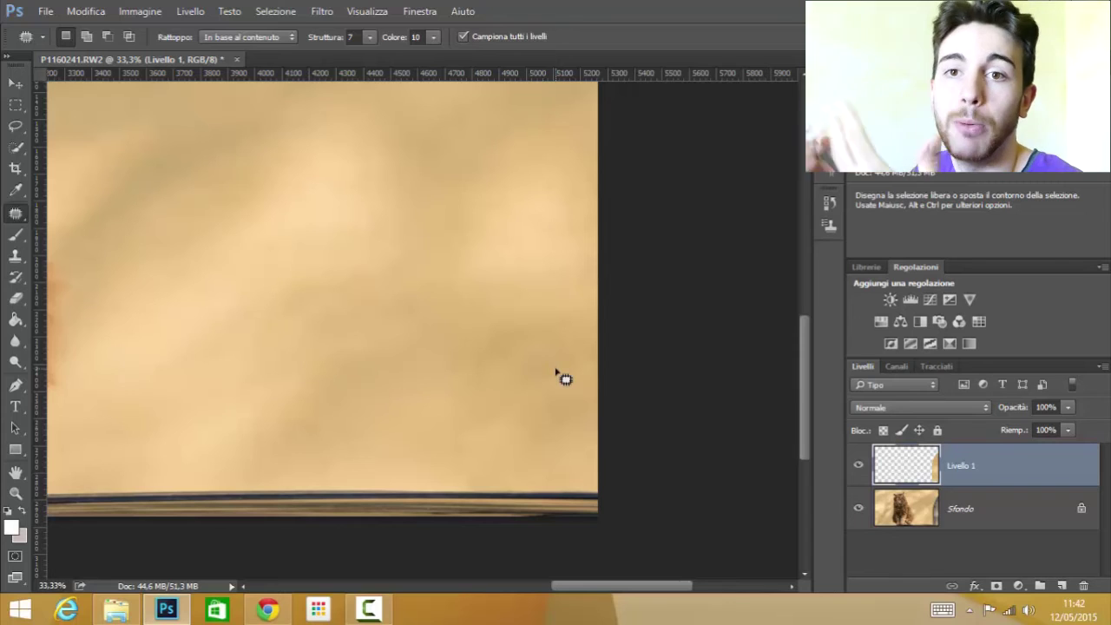
pyautogui.middleClick(556, 372)
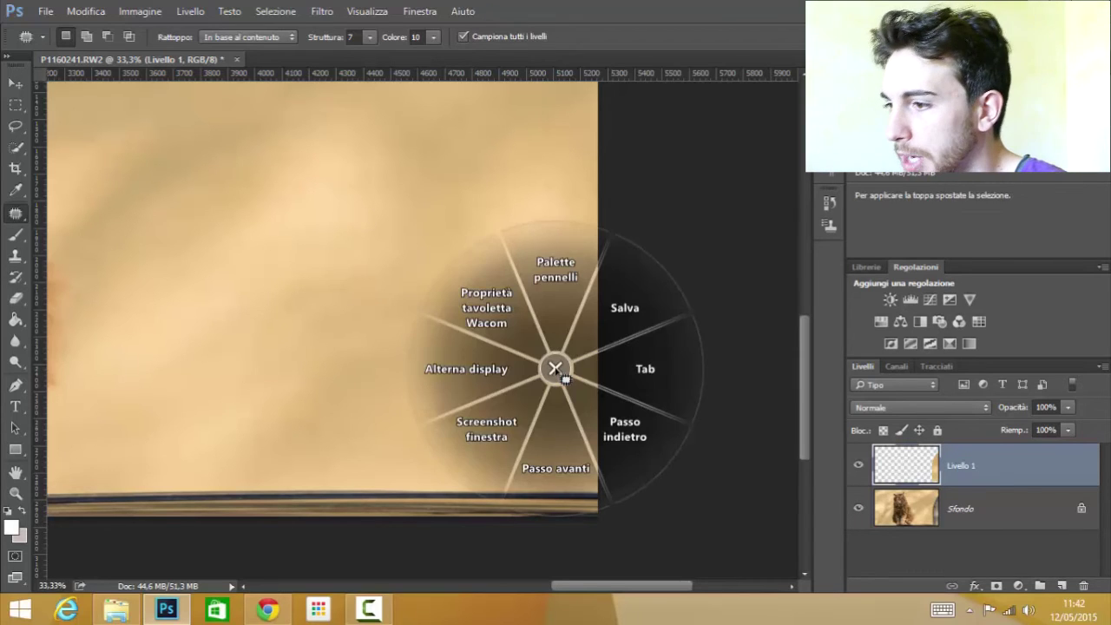
# Dismiss the shortcut menu and fit the entire cat photo on screen with Fit Screen.
pyautogui.click(557, 372)
pyautogui.press('space')
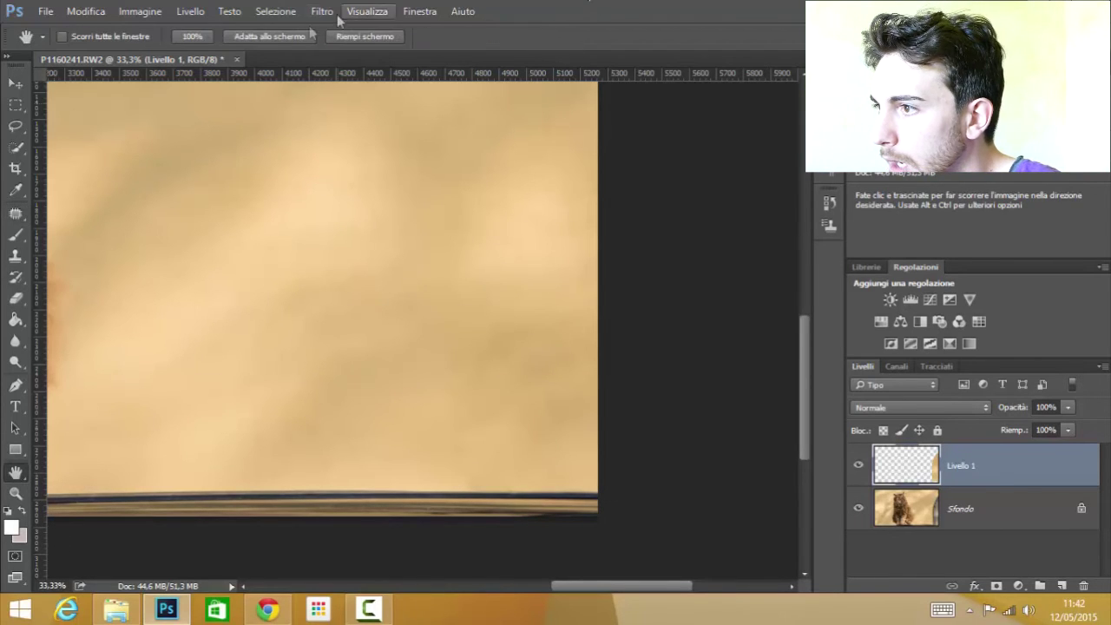
pyautogui.click(302, 41)
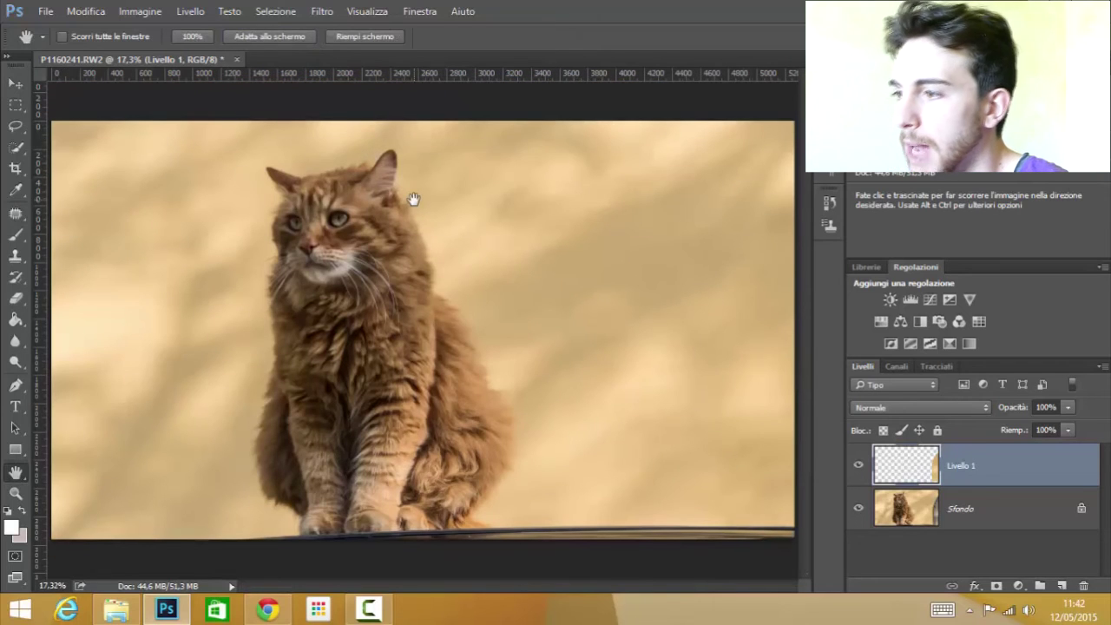